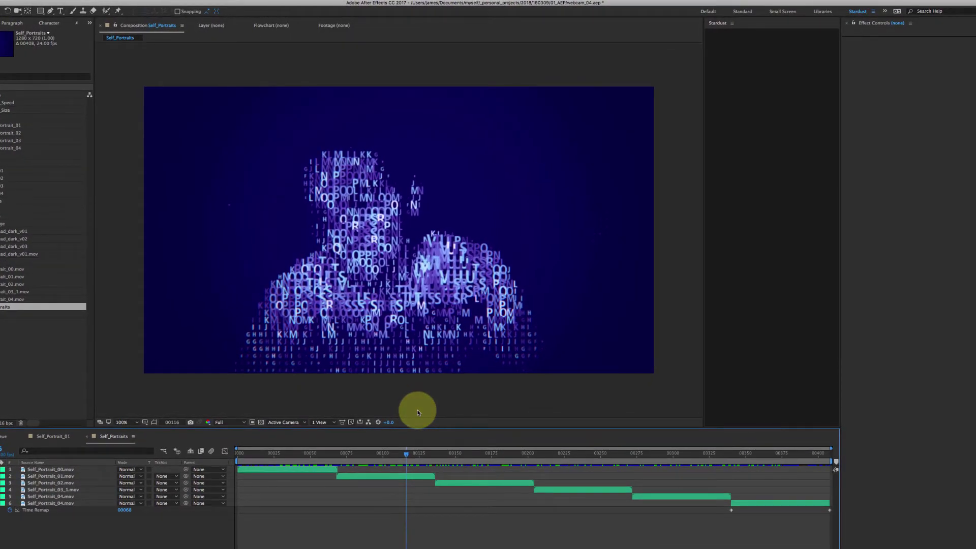
Preview the Self_Portraits animation from frame 85, then stop at frame 72
drag(404, 460, 369, 460)
key(space)
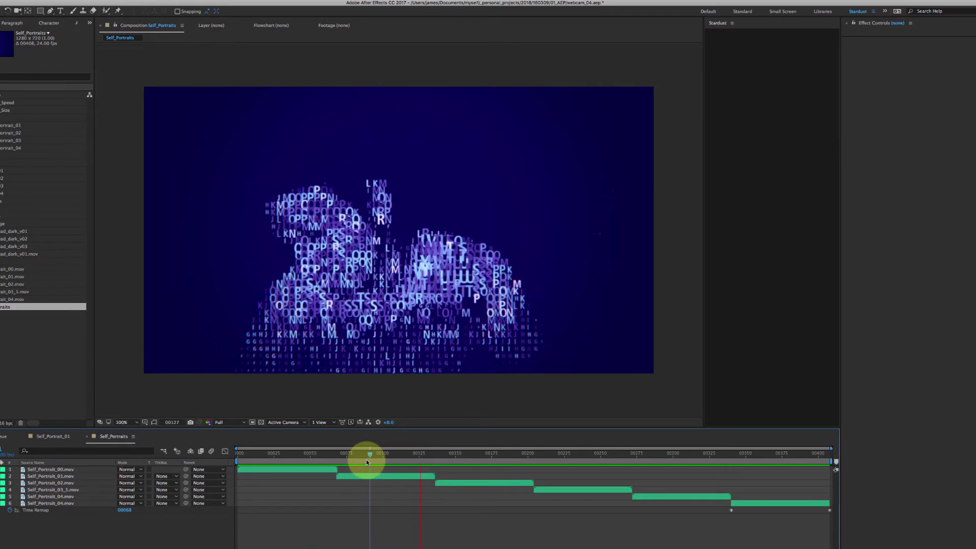
drag(379, 458, 430, 455)
Set the work area to frames 68–135, preview it, then scrub past the range
key(b)
key(n)
key(space)
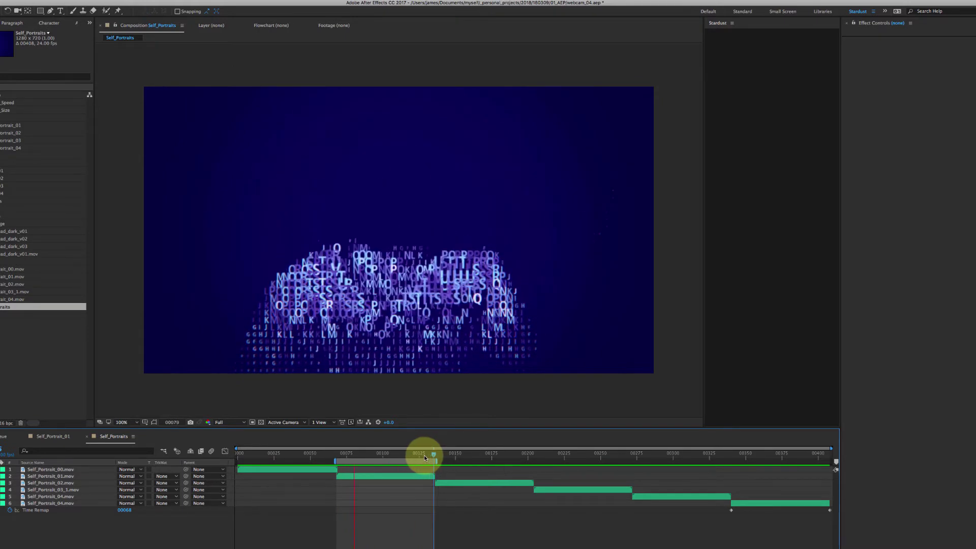
click(464, 454)
drag(475, 479, 373, 516)
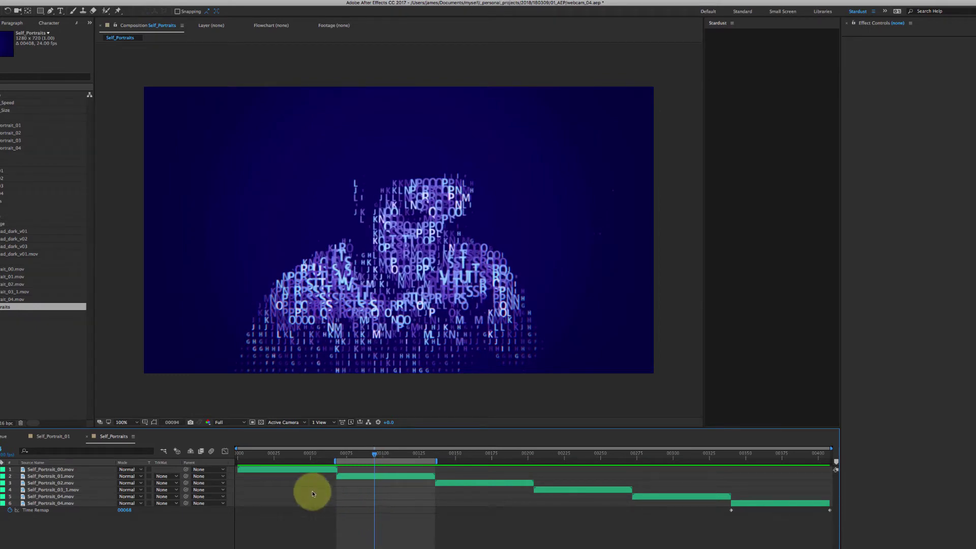
Open the Self_Portrait_01 composition and scrub to frame 34
double_click(10, 129)
click(276, 456)
mouse_move(276, 455)
mouse_down()
mouse_move(266, 451)
mouse_move(290, 453)
mouse_up()
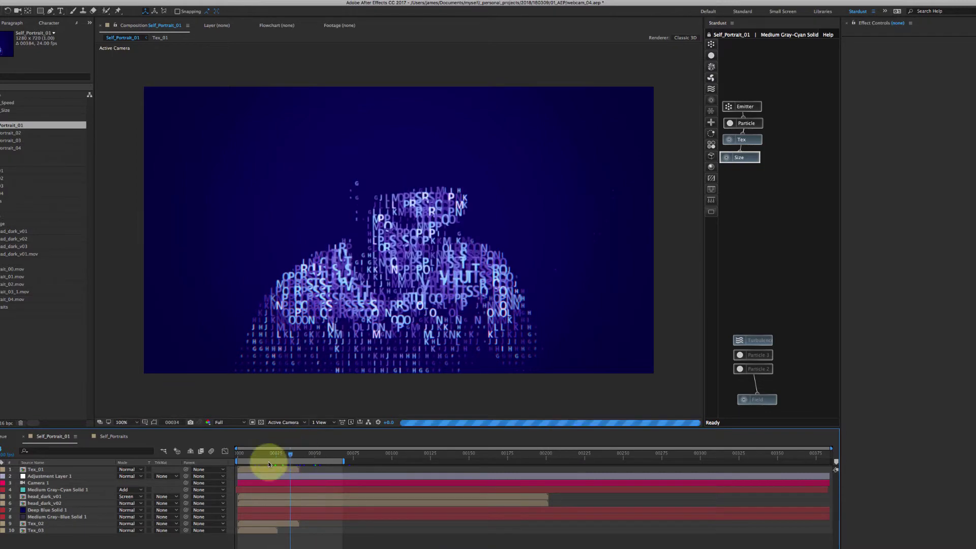
Open the head_dark_v01 webcam precomp and scrub through its footage to frame 41
double_click(53, 501)
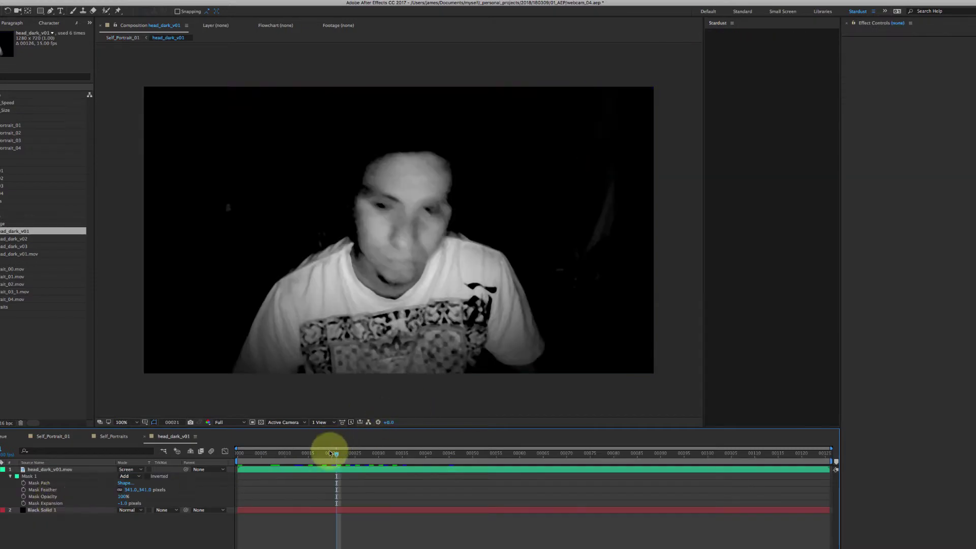
click(305, 456)
drag(305, 456, 582, 463)
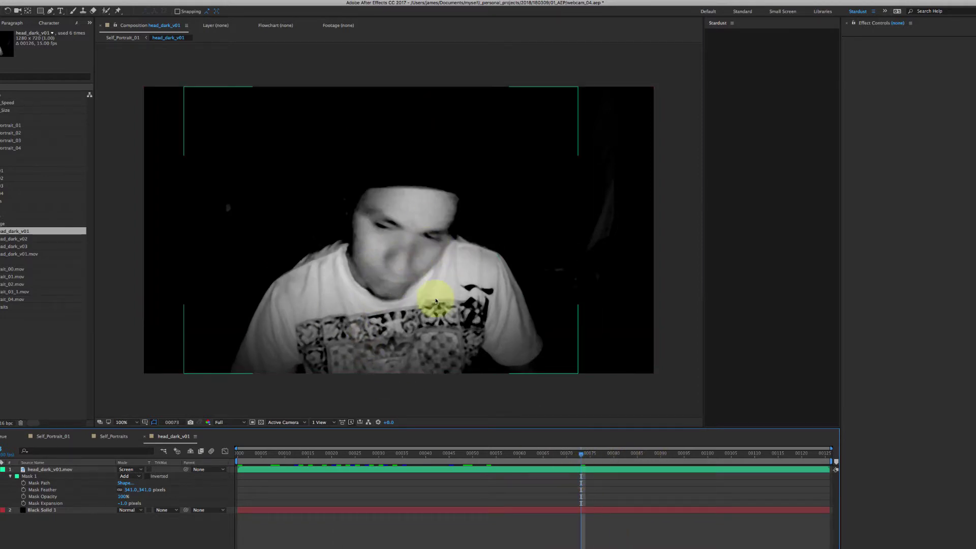
click(425, 392)
click(430, 454)
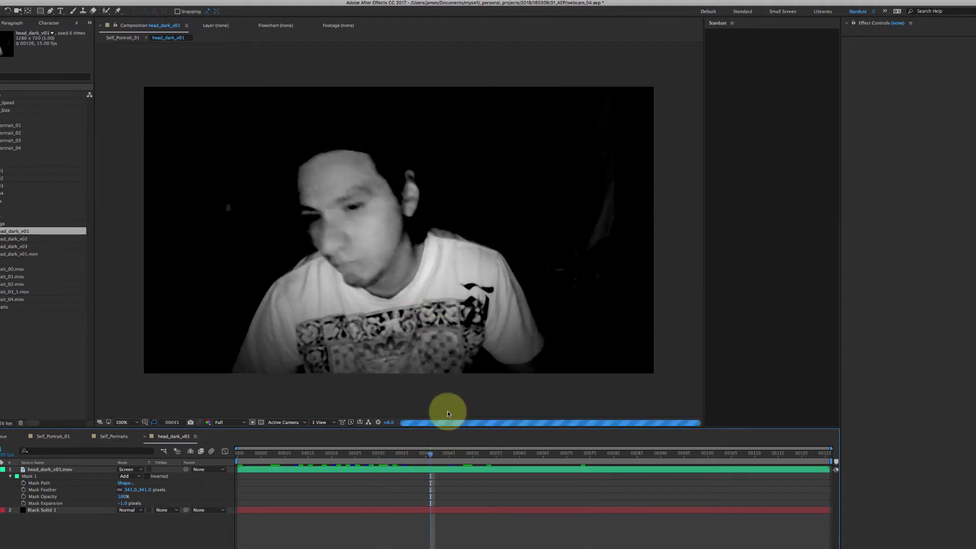
Inspect head_dark_v01.mov's Black & White and Levels effects, then return to Self_Portrait_01 at frame 45
click(61, 470)
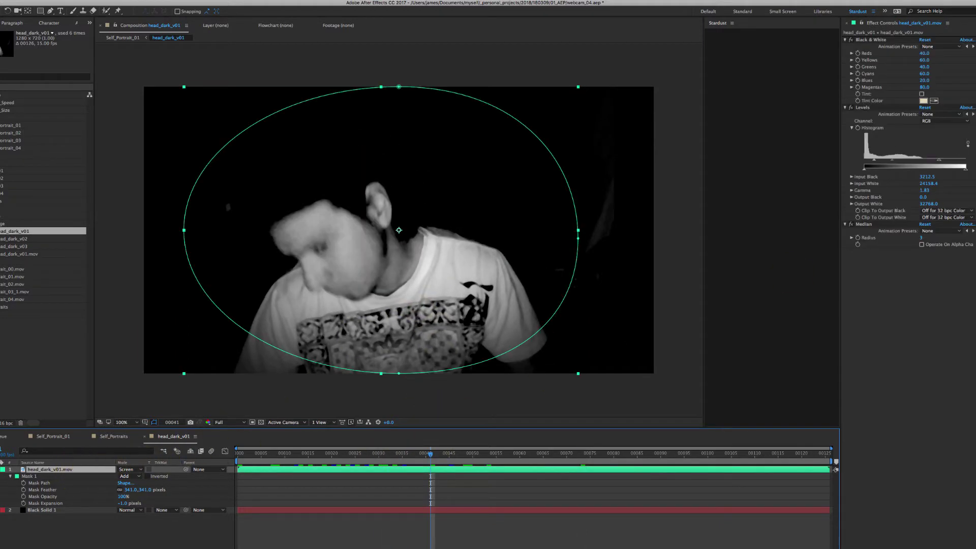
click(845, 39)
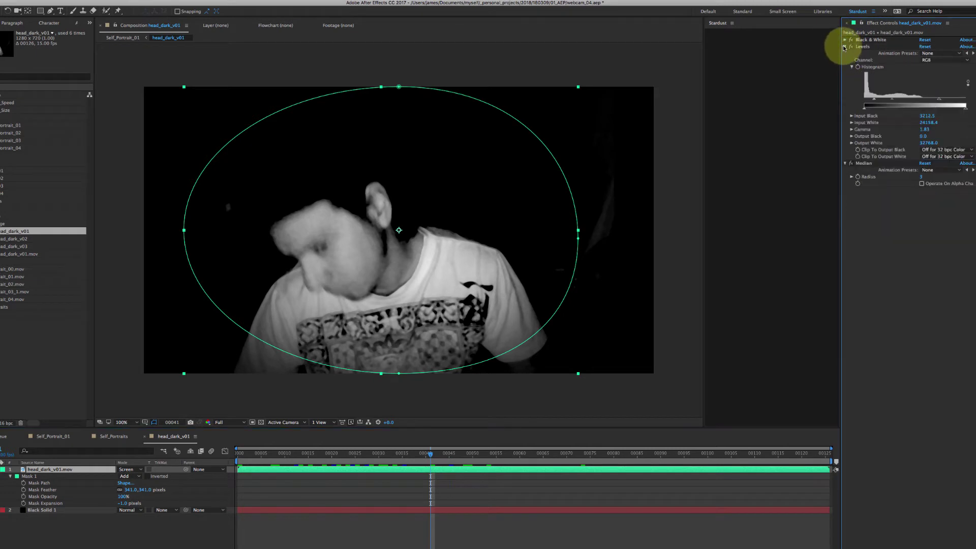
click(845, 46)
click(851, 46)
click(851, 46)
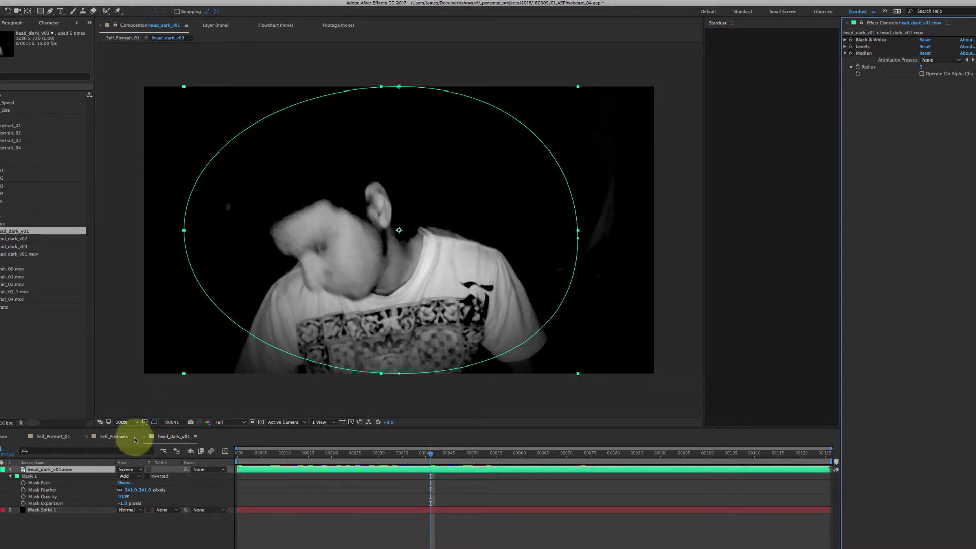
click(59, 440)
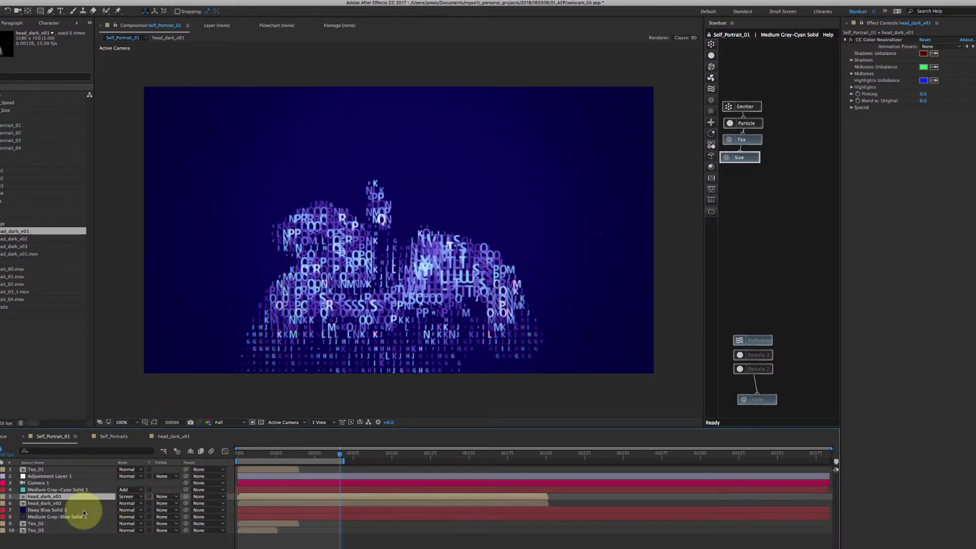
click(307, 454)
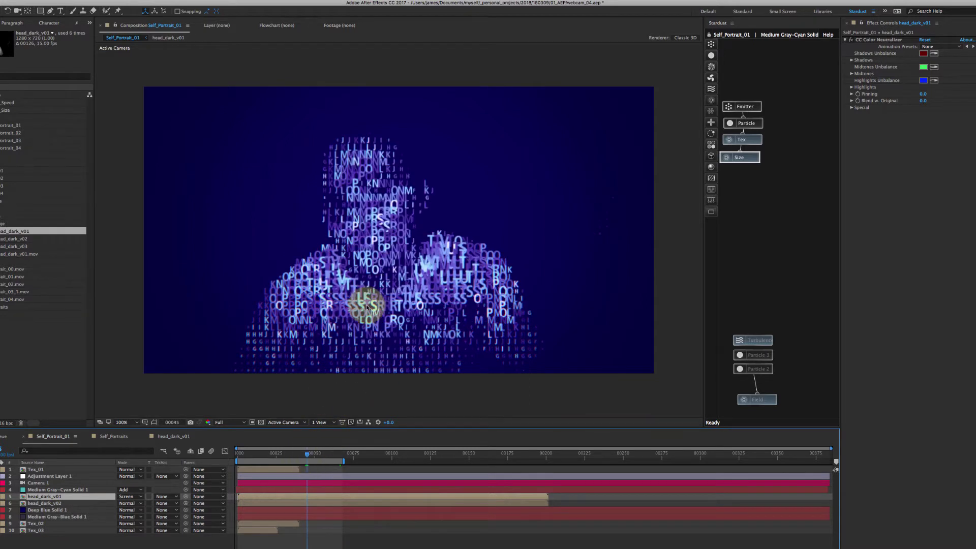
Open Tex_01, watch its blue outline draw, and return to Self_Portrait_01 via the flowchart
double_click(66, 469)
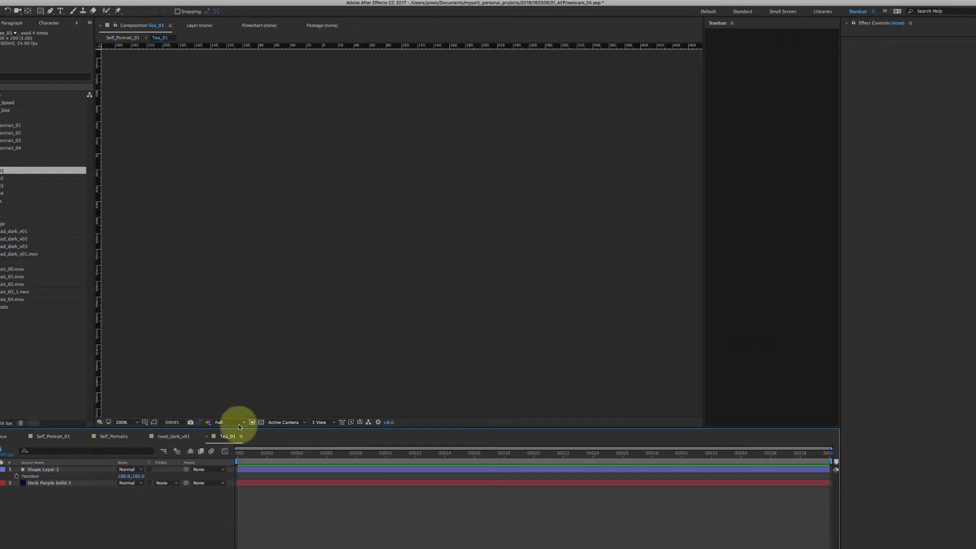
click(297, 454)
drag(306, 454, 457, 457)
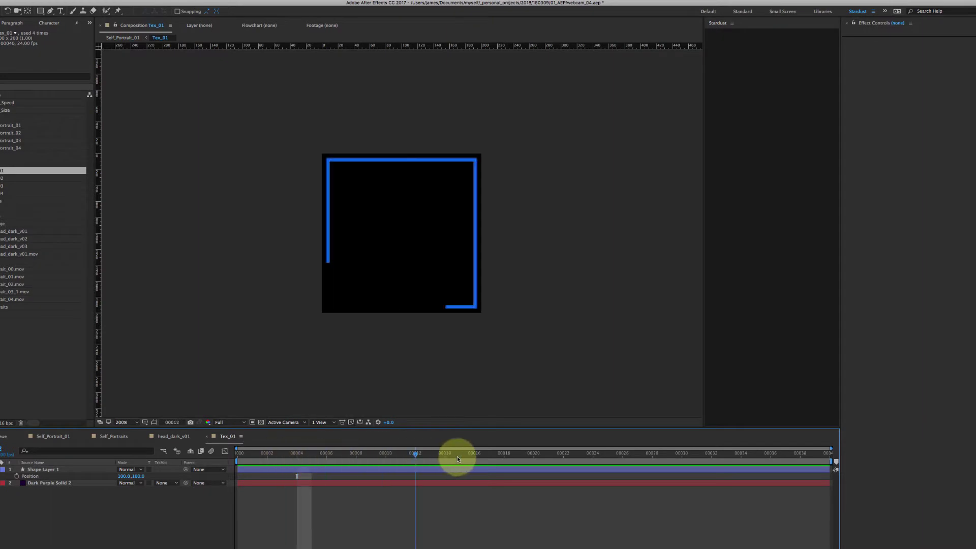
click(163, 451)
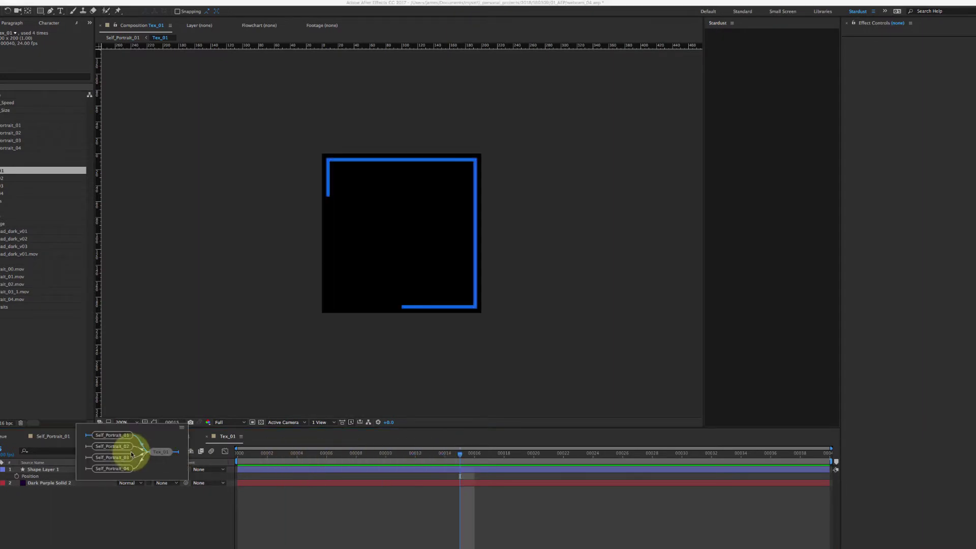
click(107, 435)
Open Tex_02, then Tex_03, scrubbing its cycling letters and checking its Composition Settings
double_click(40, 524)
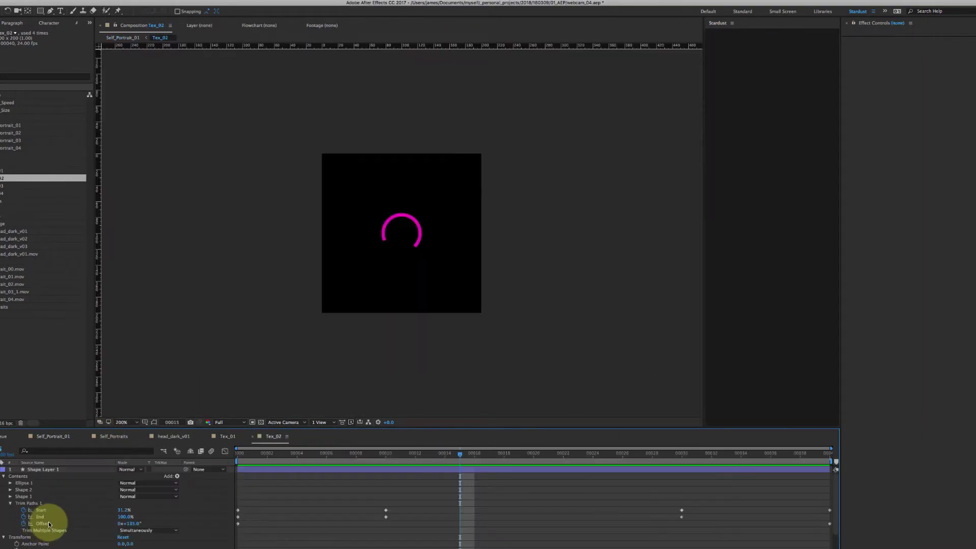
click(51, 437)
double_click(48, 531)
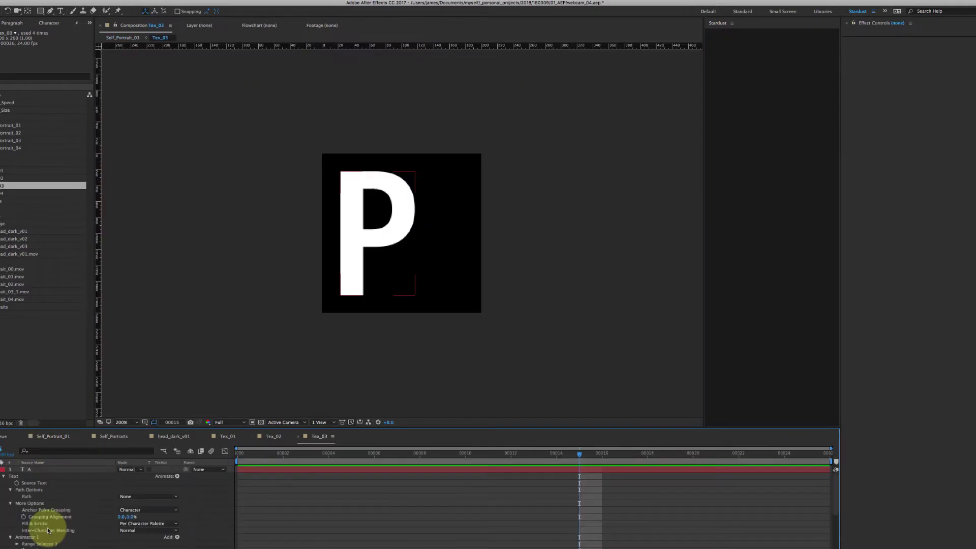
drag(267, 453, 490, 478)
key(ctrl+k)
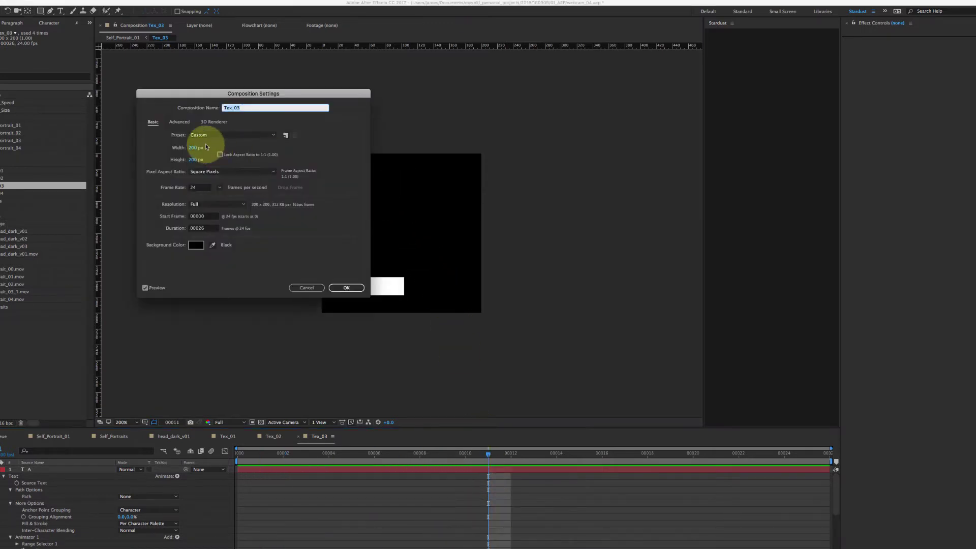
click(346, 288)
Reveal text layer A's keyframed Character Offset and scrub through the letter animation
drag(276, 456, 358, 475)
click(60, 469)
key(u)
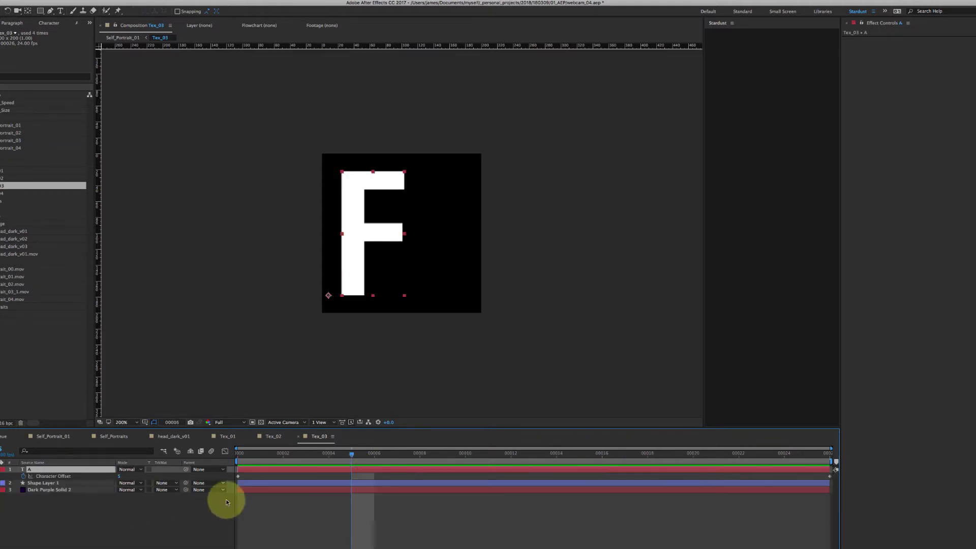
drag(247, 463, 453, 484)
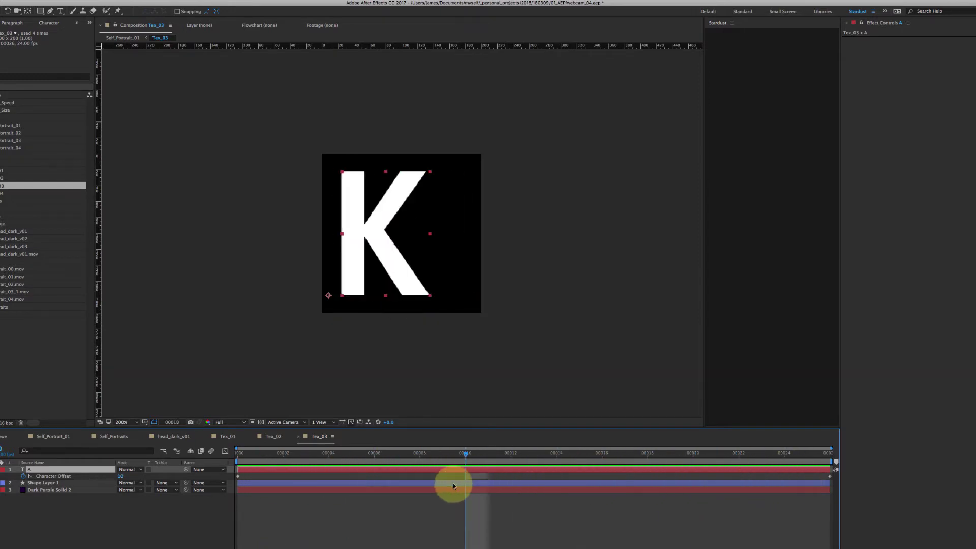
click(210, 424)
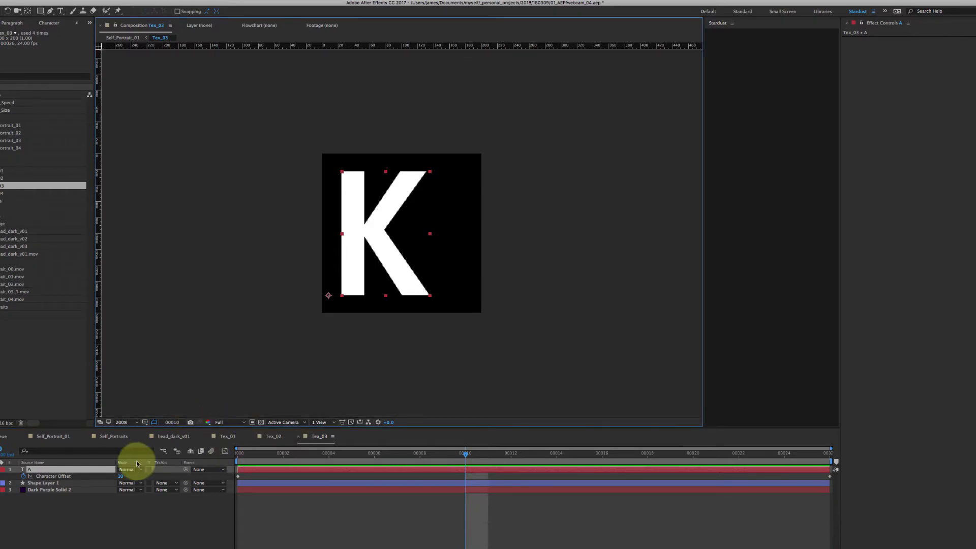
Step back to frame 8 showing the letter I and move the Emitter node higher
click(362, 460)
key(Page_Up)
key(Page_Up)
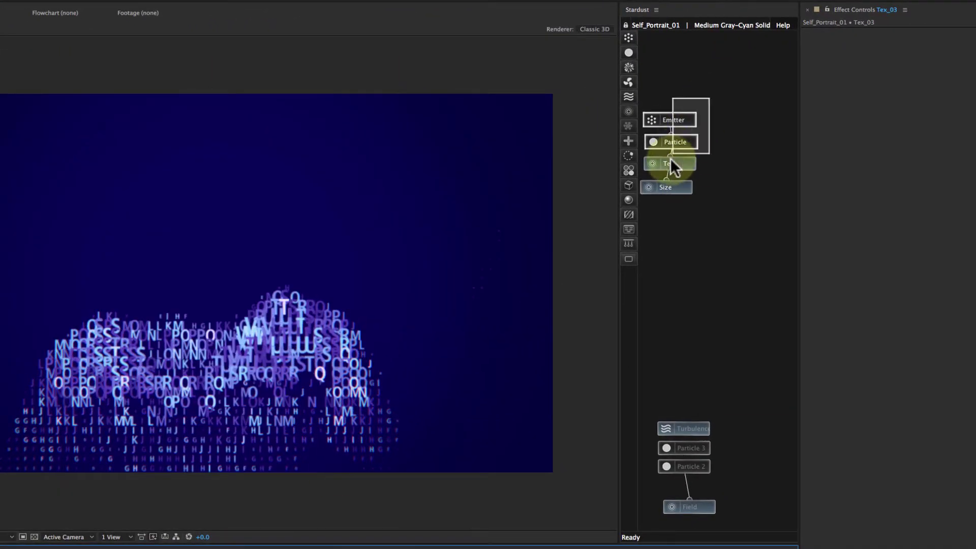
drag(671, 158, 670, 159)
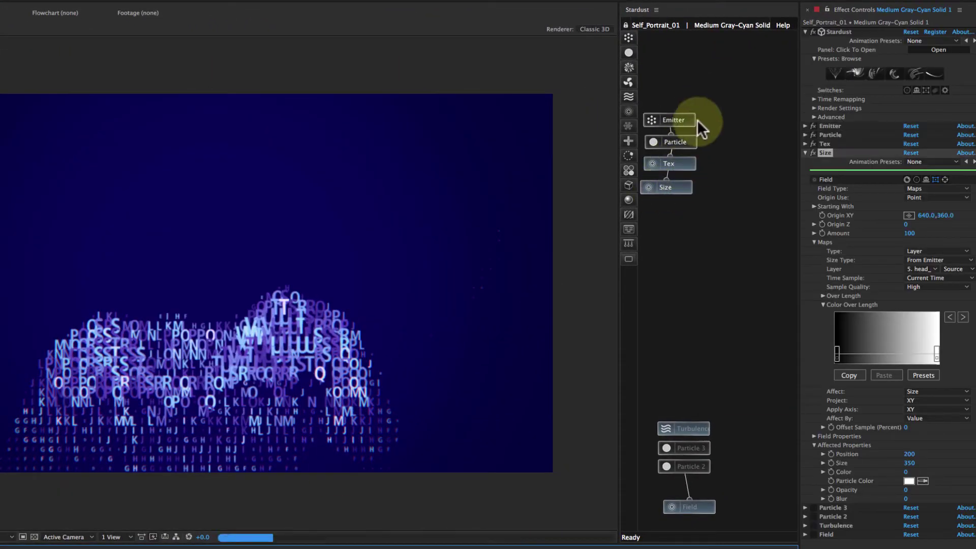
drag(693, 124, 709, 77)
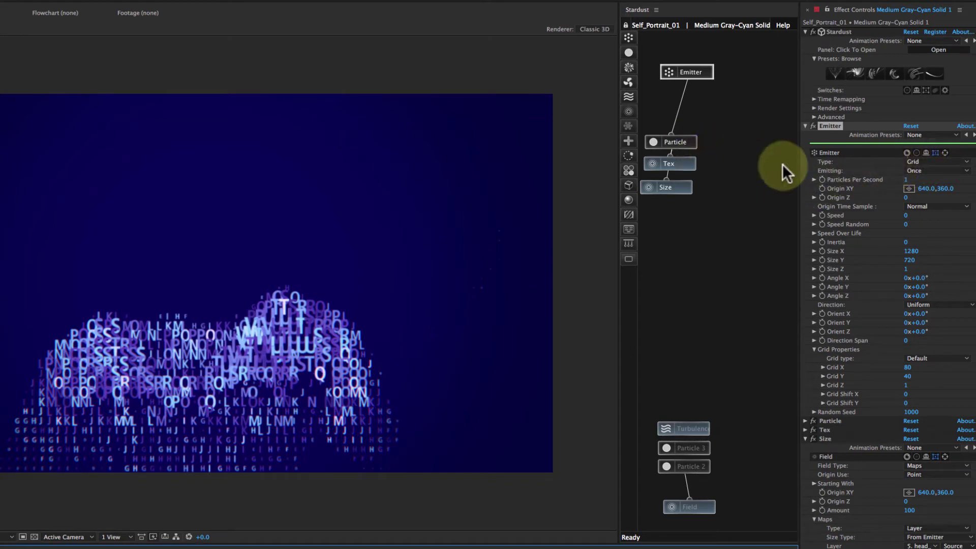
Confirm Tex_03 as the Particle node's texture layer
click(690, 142)
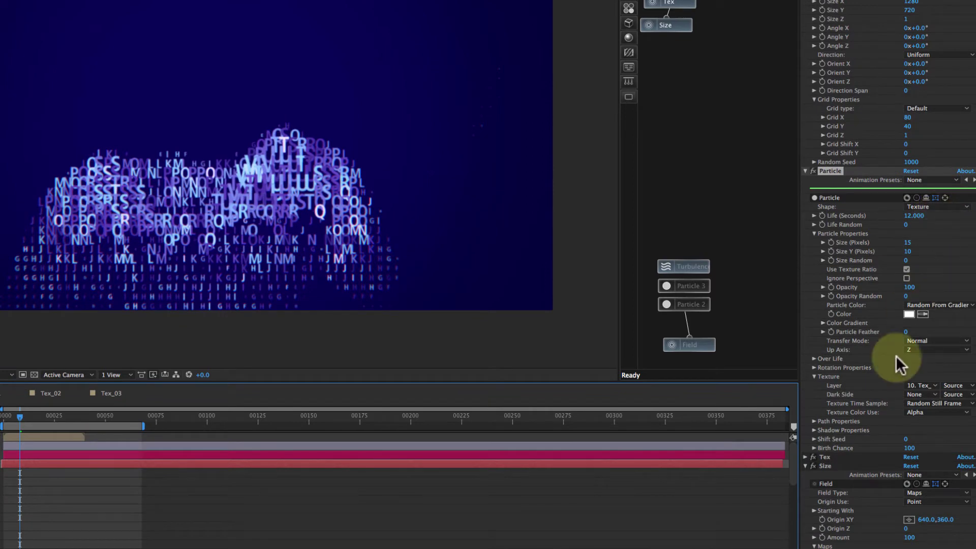
scroll(922, 345, down, 3)
click(920, 337)
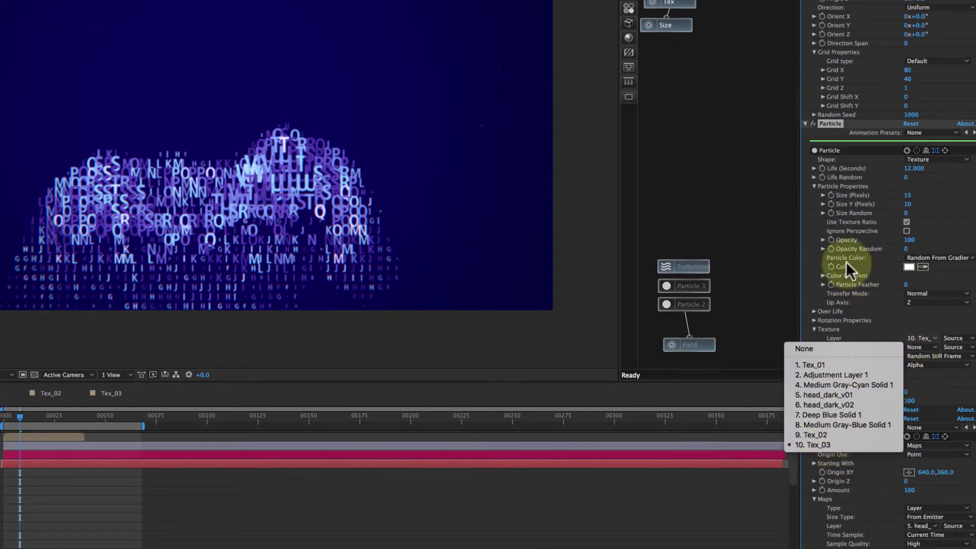
click(819, 272)
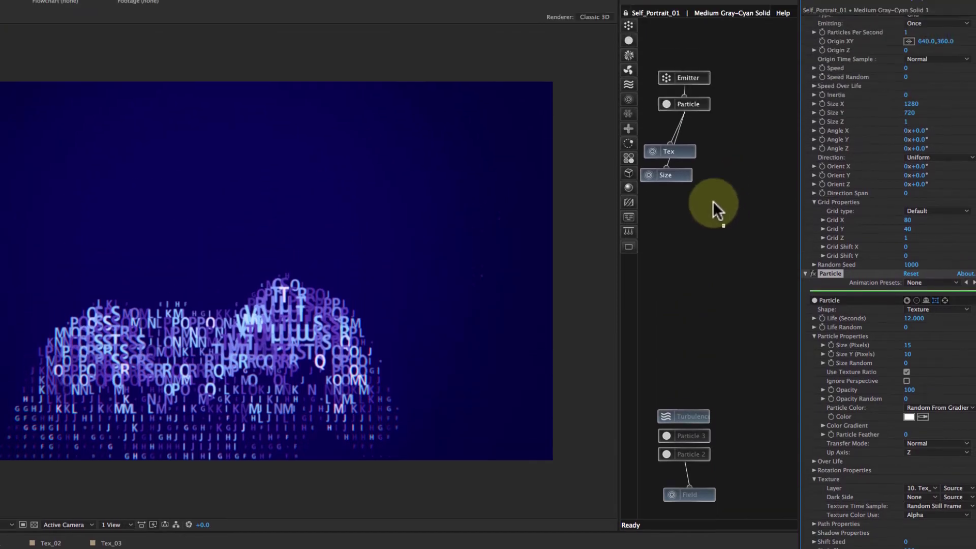
Move the Tex and Size nodes below Particle and fold the Particle and Tex settings
drag(725, 78, 685, 0)
drag(685, 182, 706, 248)
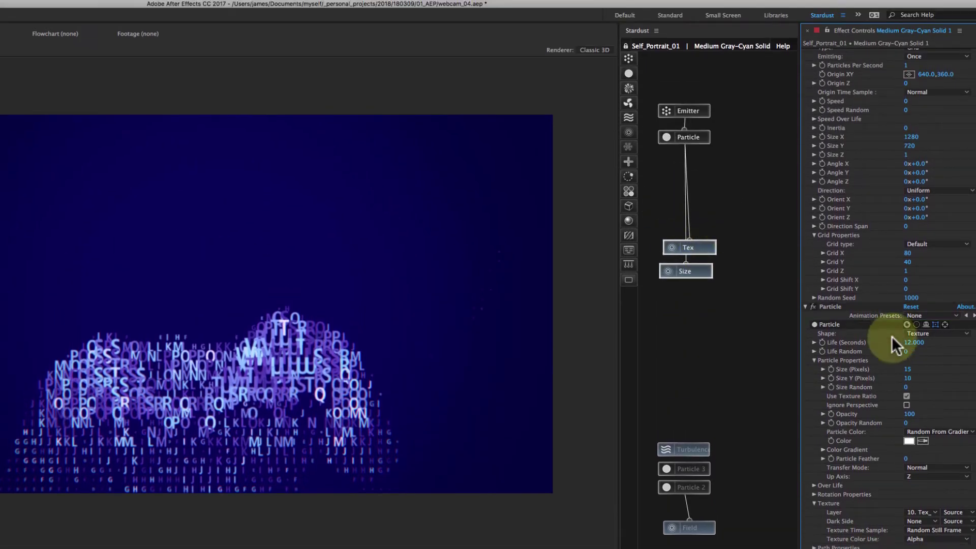
click(805, 307)
click(805, 317)
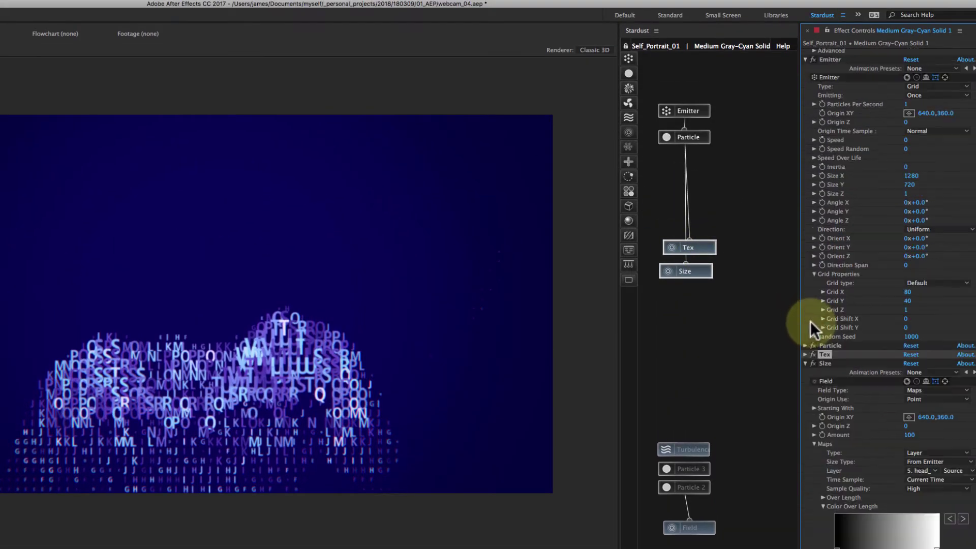
Review the Size and Particle settings while checking frames 19, 8 and 13
click(806, 362)
click(830, 307)
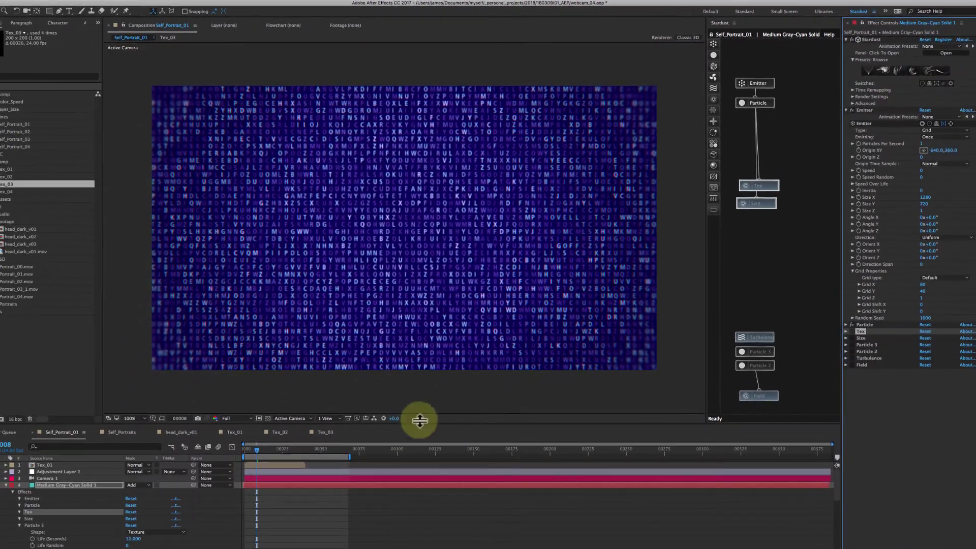
click(189, 505)
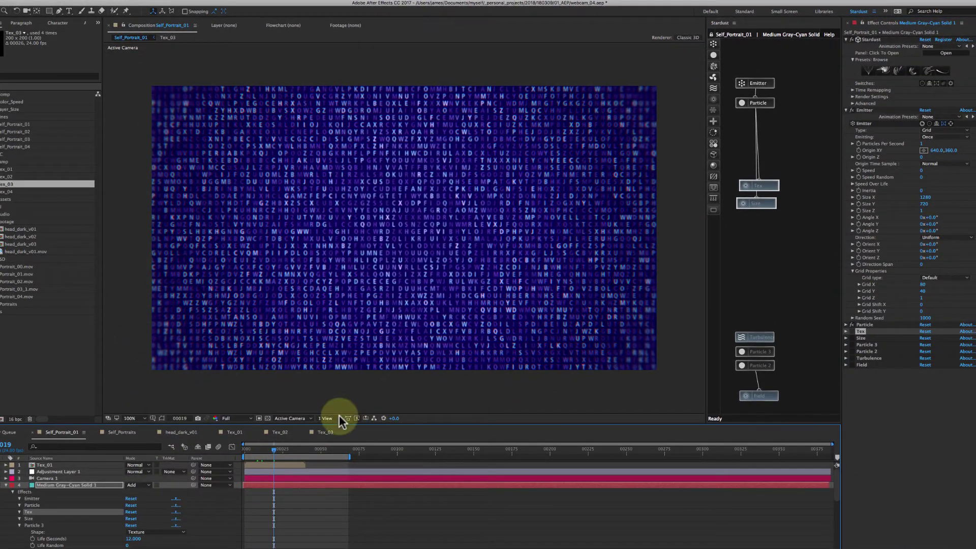
click(257, 449)
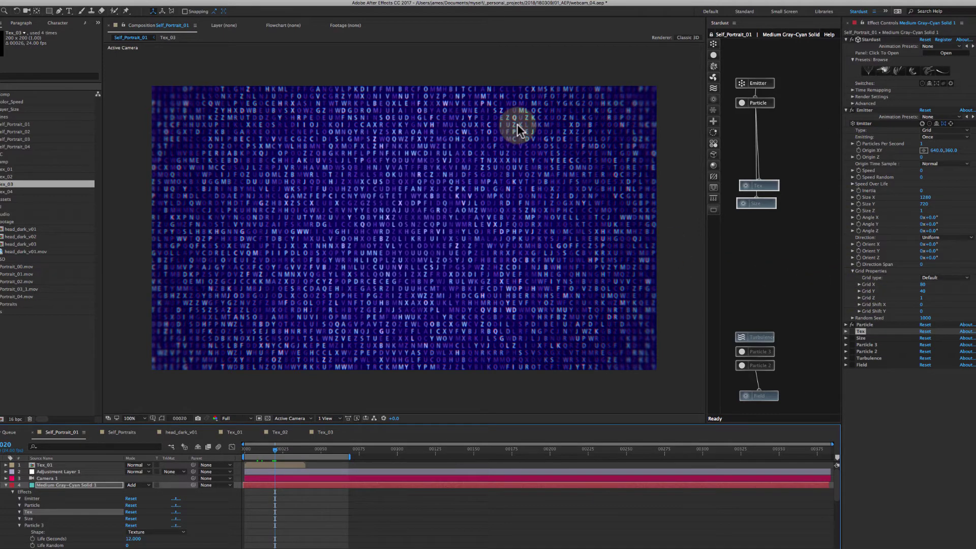
click(845, 324)
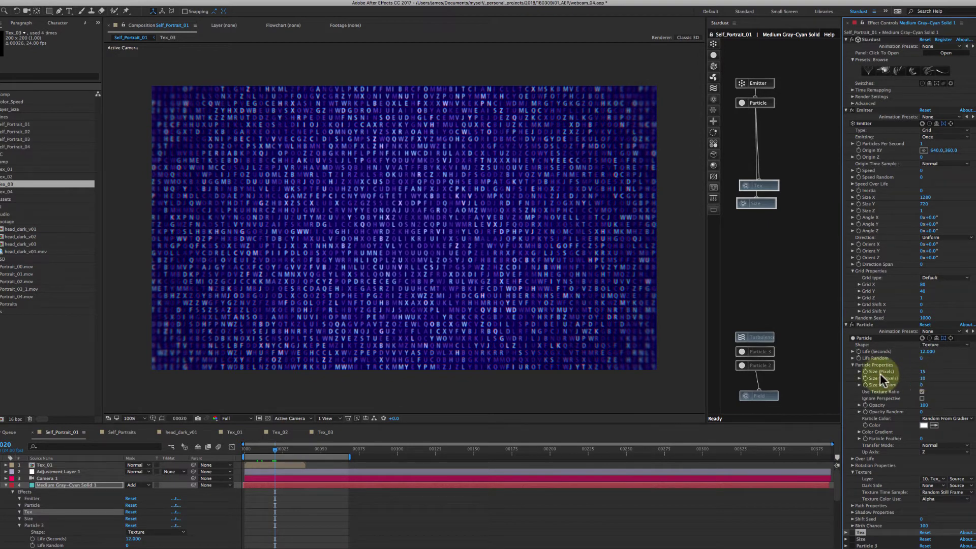
click(846, 325)
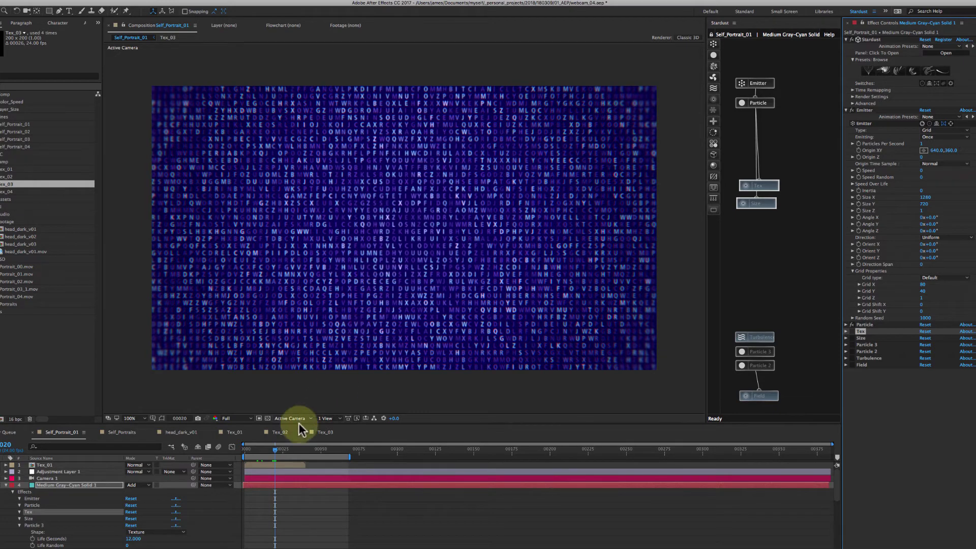
drag(275, 452, 264, 453)
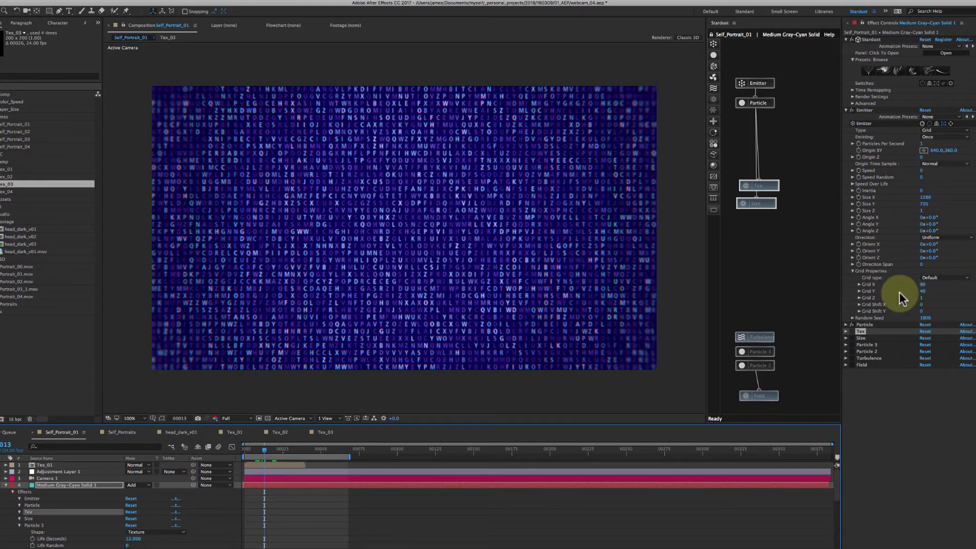
At frame 40, move Tex down, place Size right after Particle, and enable Size
click(846, 110)
click(846, 116)
mouse_move(303, 452)
mouse_down()
mouse_move(471, 457)
mouse_move(305, 453)
mouse_up()
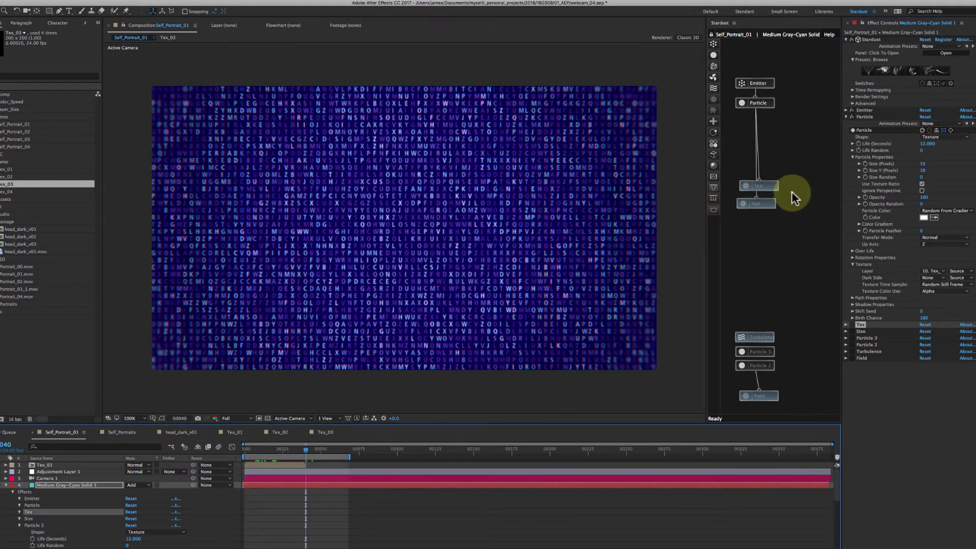
drag(775, 186, 798, 248)
drag(741, 209, 783, 158)
click(846, 319)
click(847, 318)
click(851, 313)
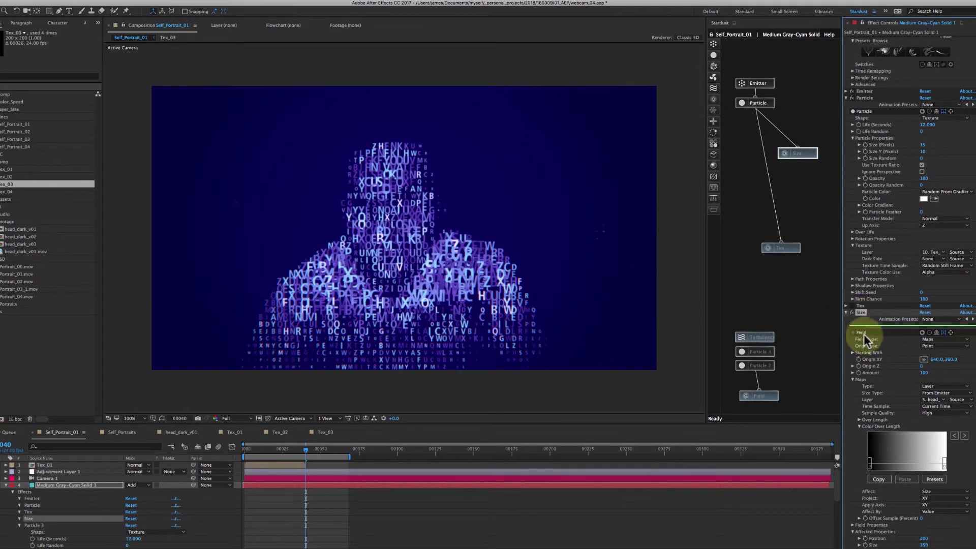
scroll(887, 367, down, 5)
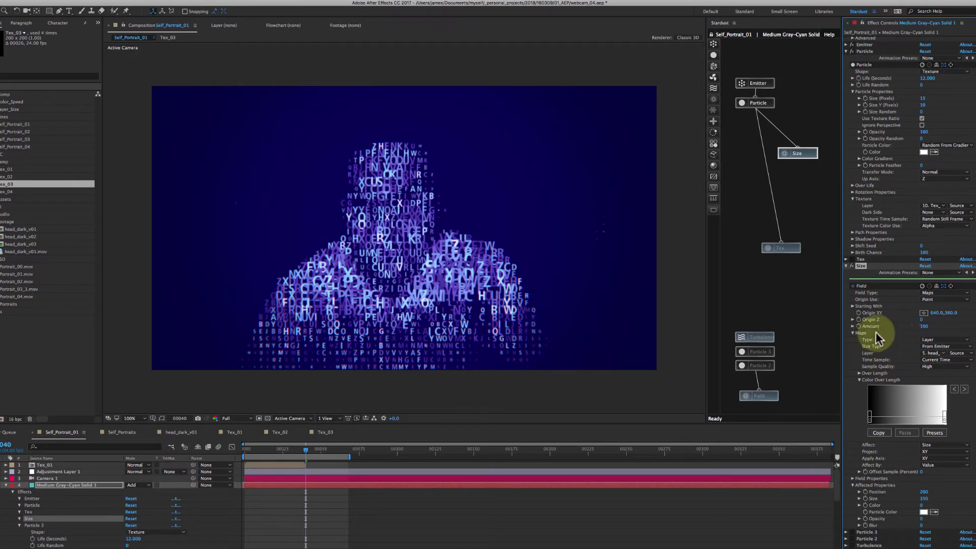
Set Size's Field Type to Maps, Layer head_dark_v01, Affect By Value, then select the Size value
click(933, 293)
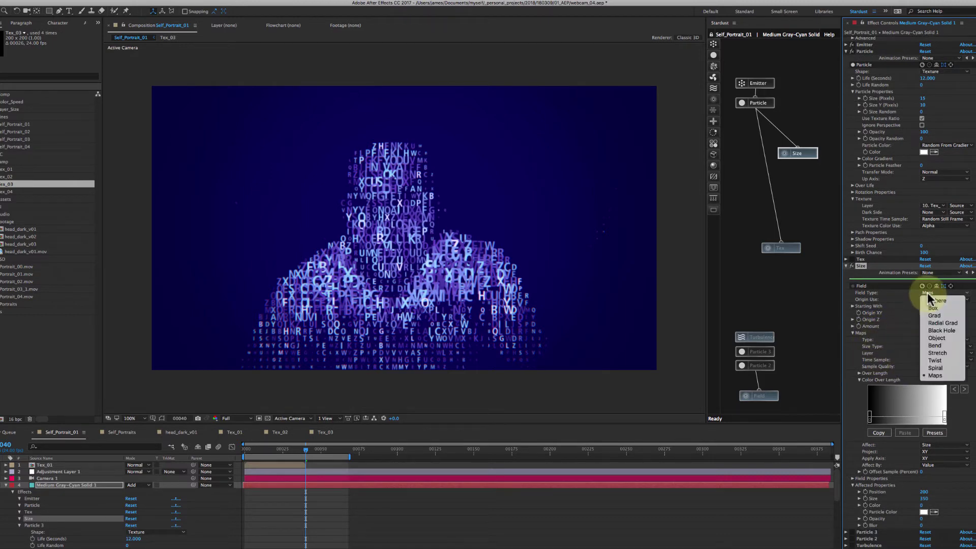
click(934, 376)
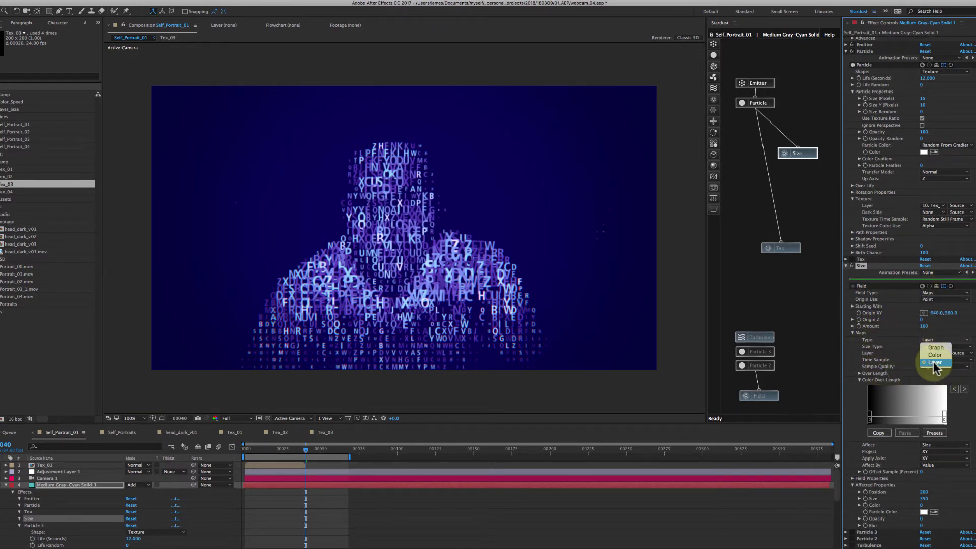
click(911, 350)
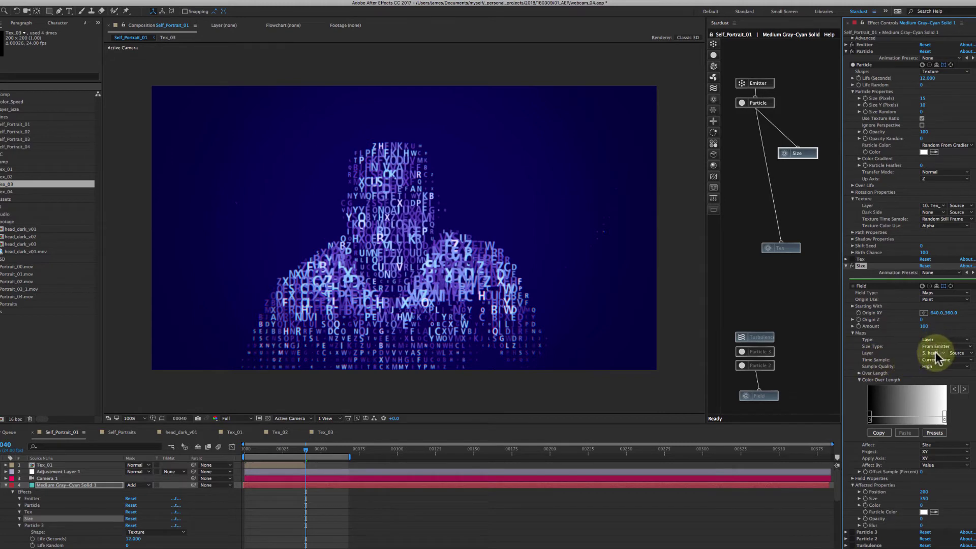
click(935, 352)
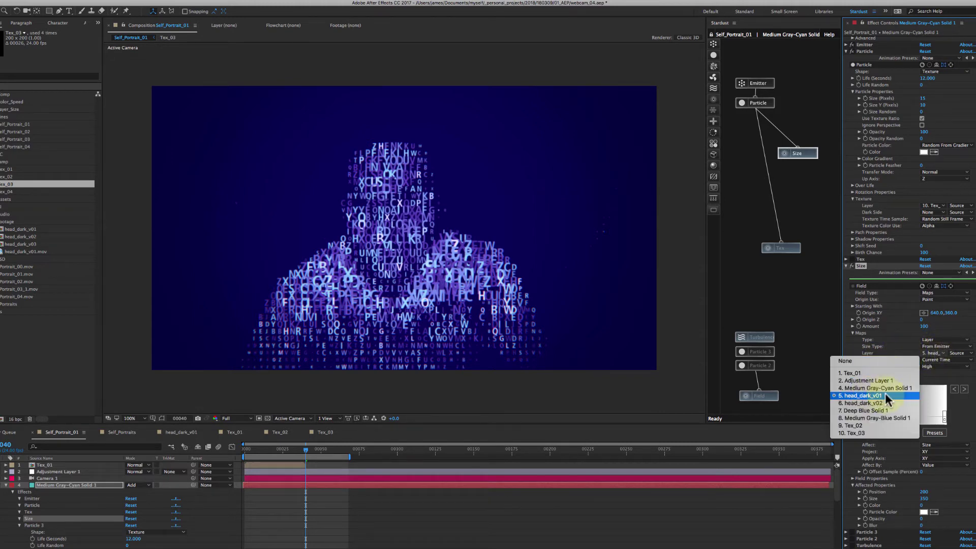
click(910, 348)
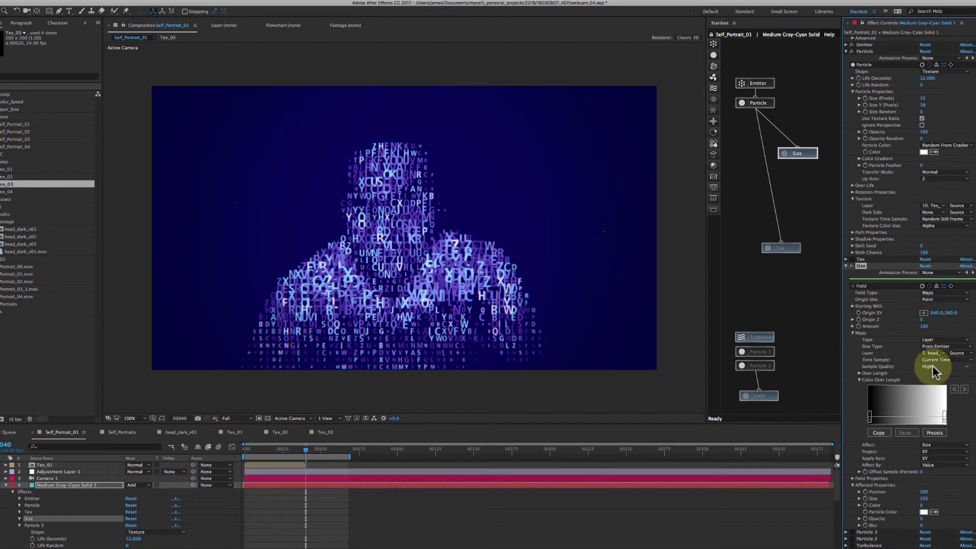
click(858, 380)
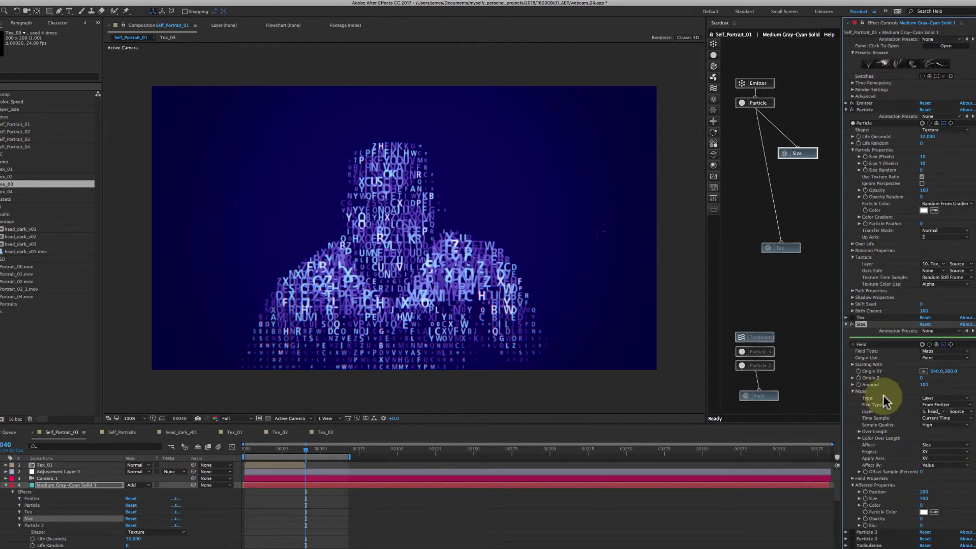
click(931, 465)
click(917, 456)
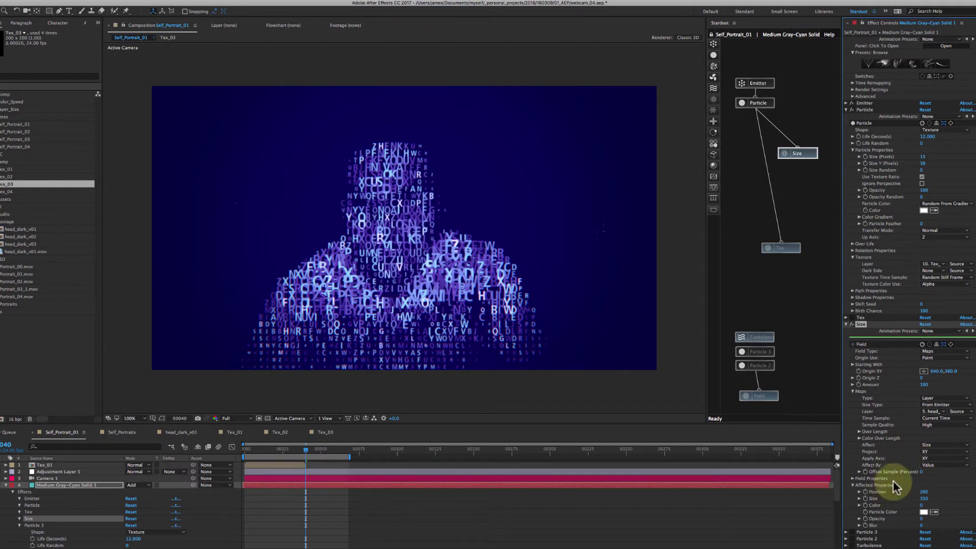
click(923, 500)
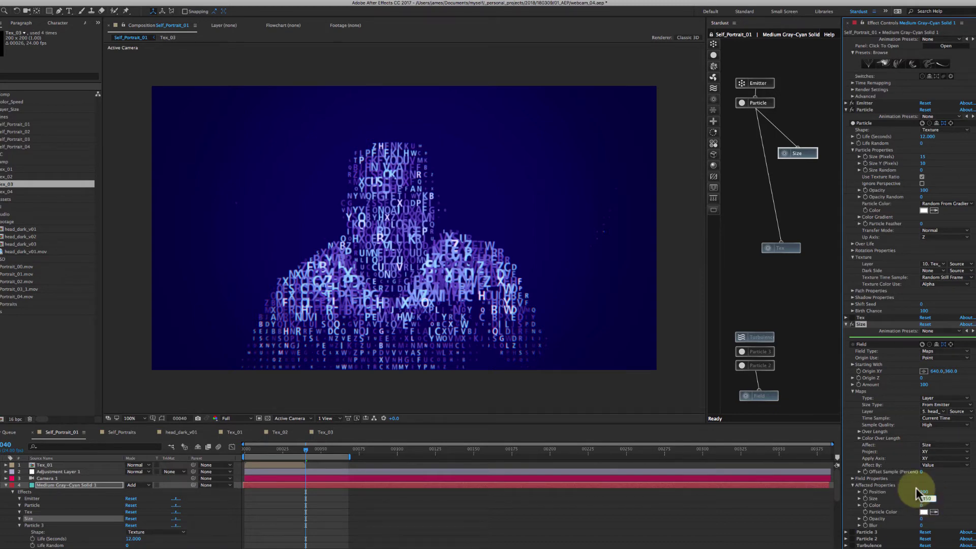
text(100)
key(Return)
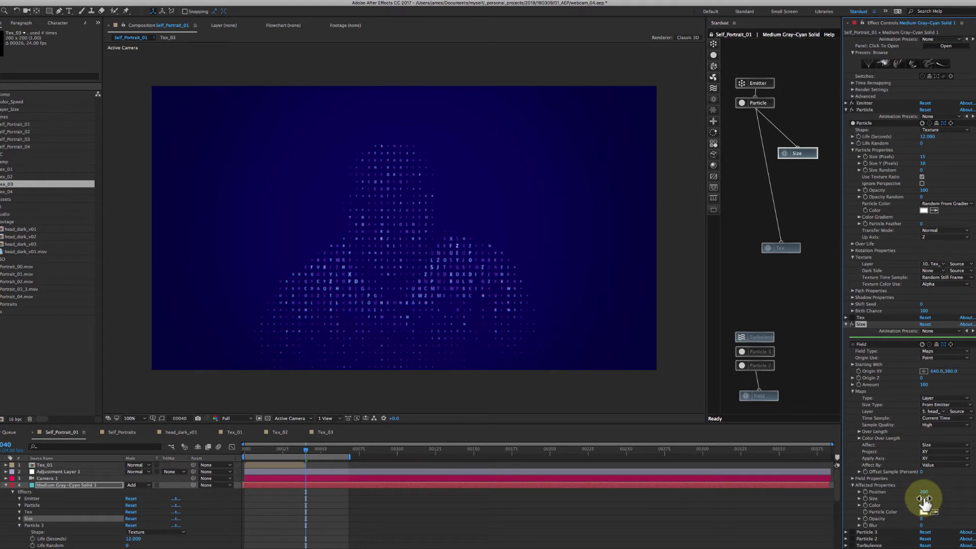
drag(924, 500, 974, 494)
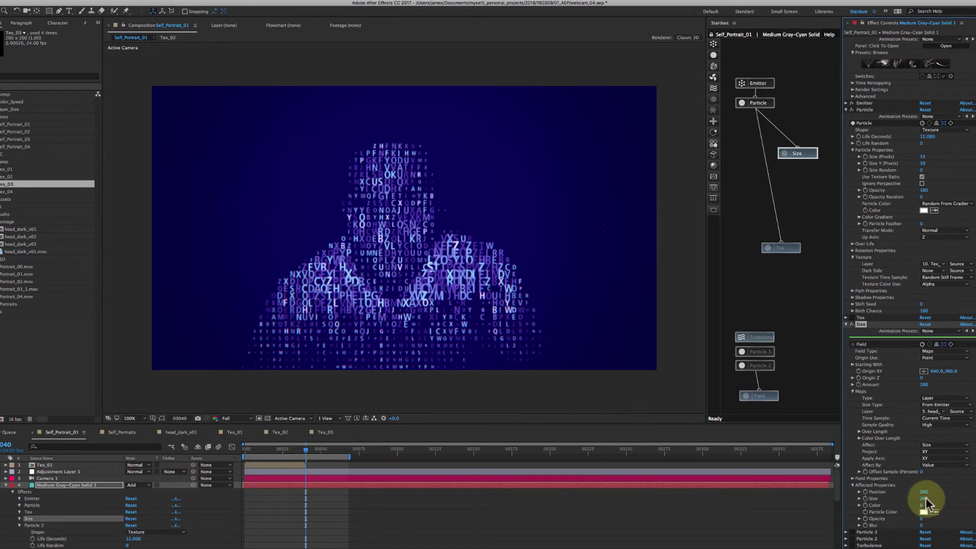
click(926, 498)
text(350)
key(Return)
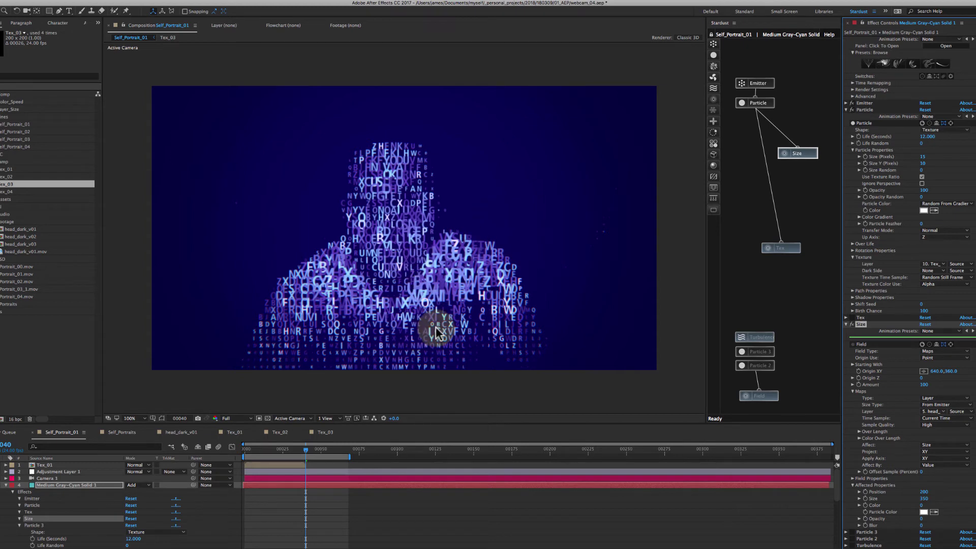
click(180, 433)
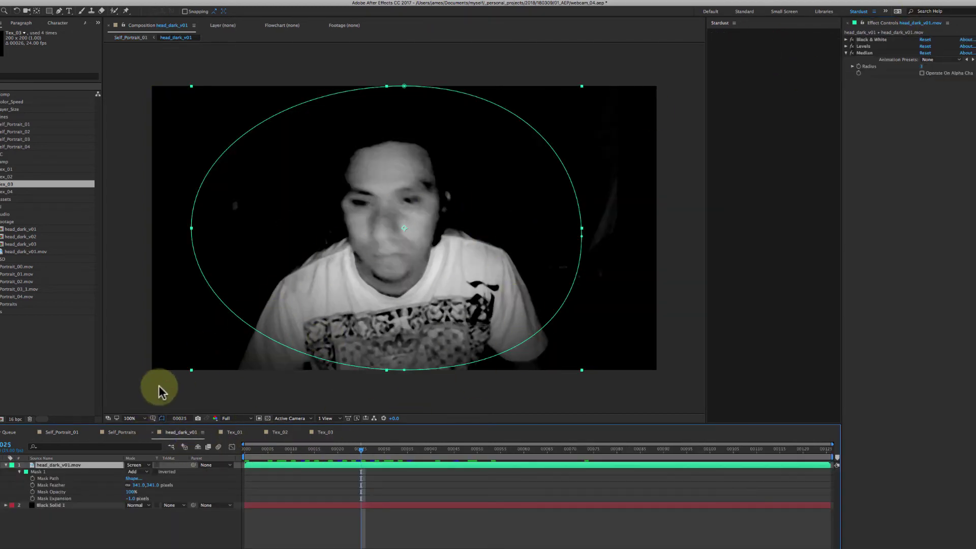
click(61, 432)
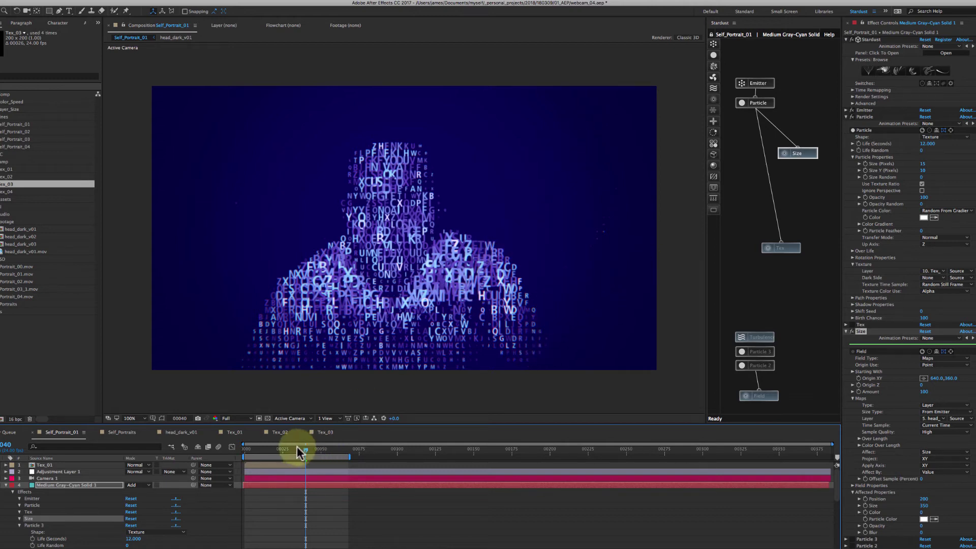
At frame 20, check the Random From Gradient particle colour and its teal-to-purple gradient, folding Size and Particle
drag(299, 449, 275, 450)
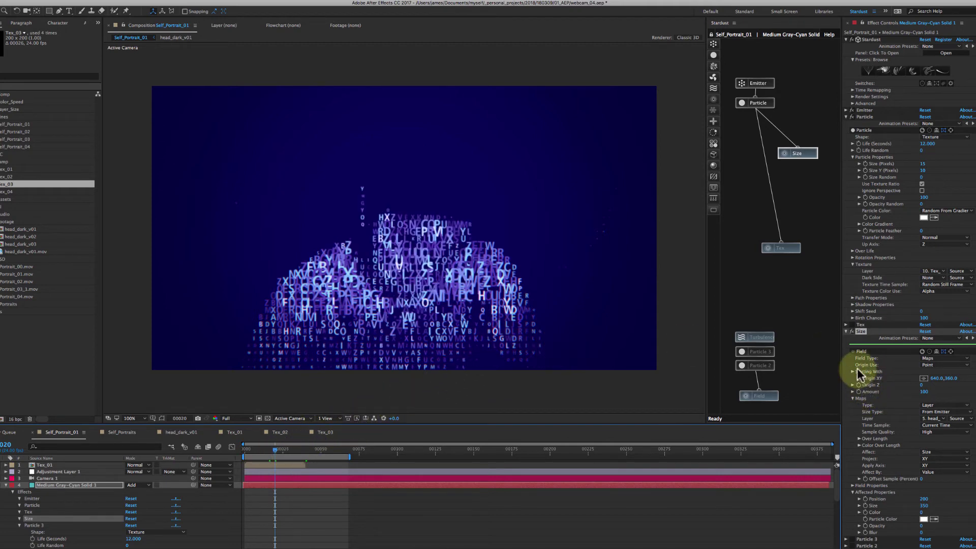
click(846, 331)
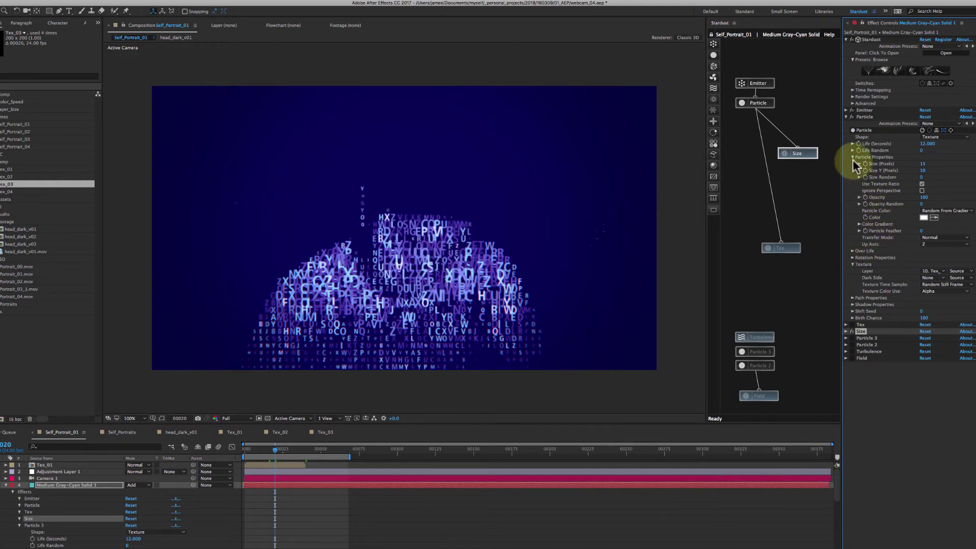
click(933, 211)
click(936, 211)
click(852, 251)
click(852, 251)
click(859, 225)
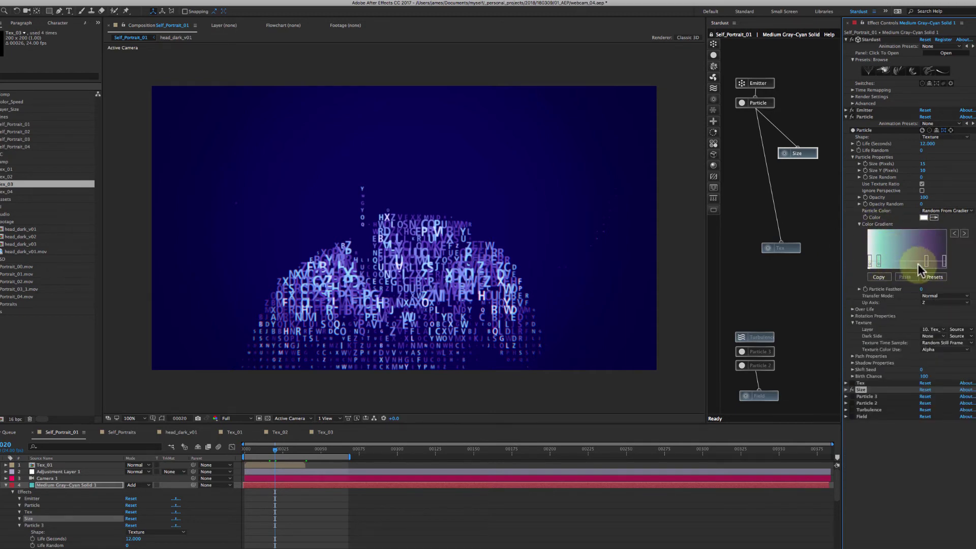
click(848, 116)
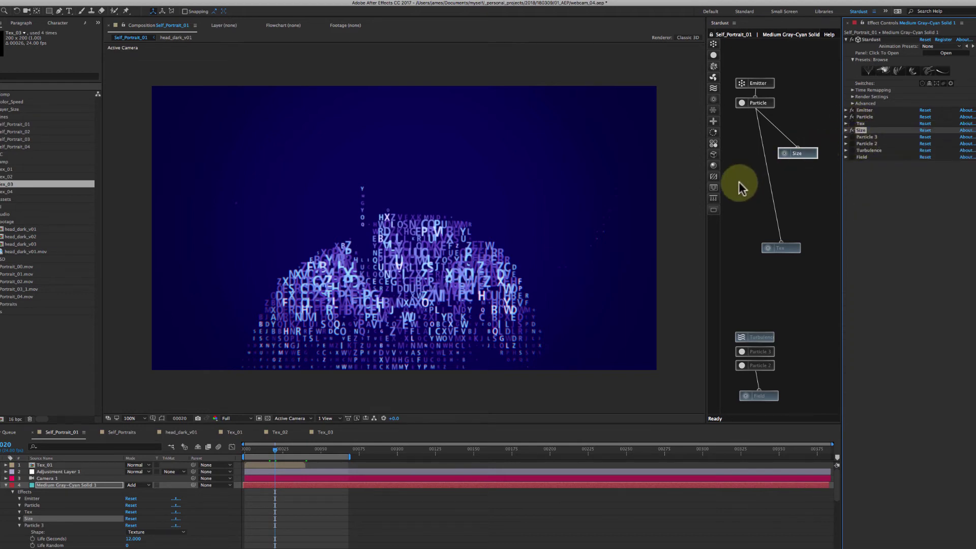
Move Tex beside Size, enable it with head_dark as map layer, compare off/on, rewind to frame 5
drag(768, 249, 740, 155)
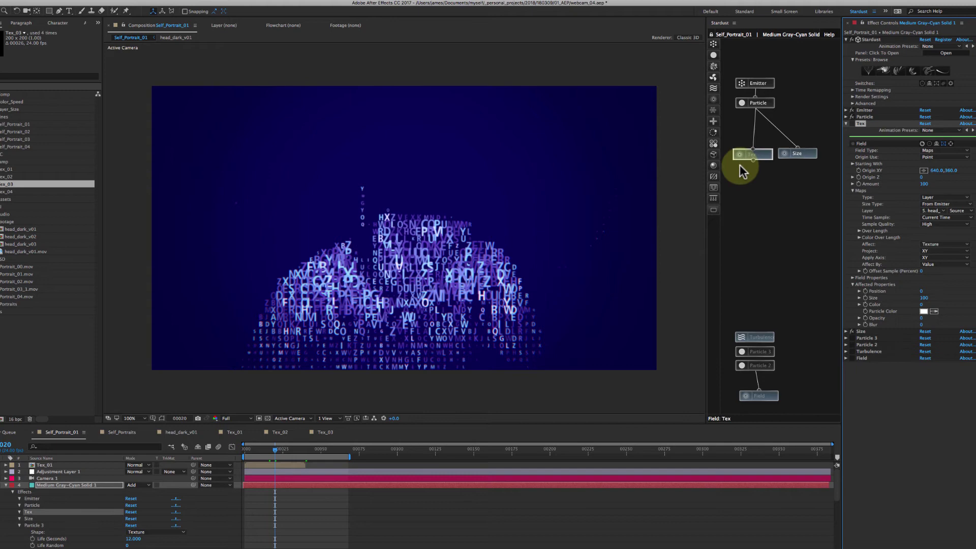
click(852, 123)
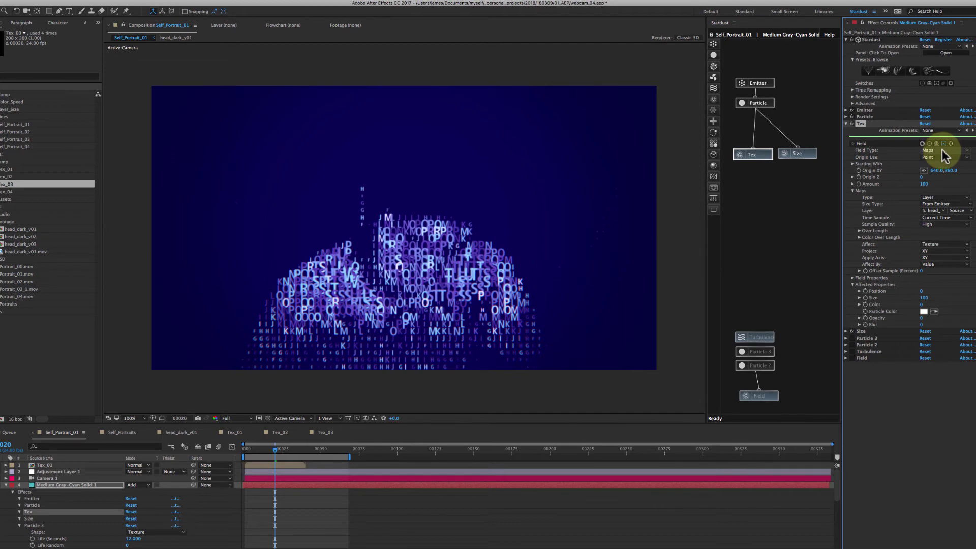
click(935, 211)
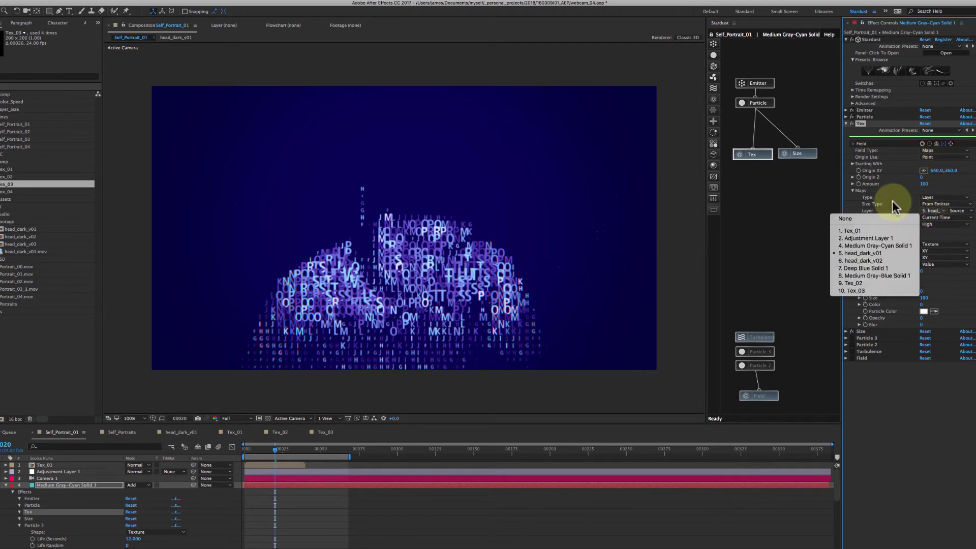
click(891, 200)
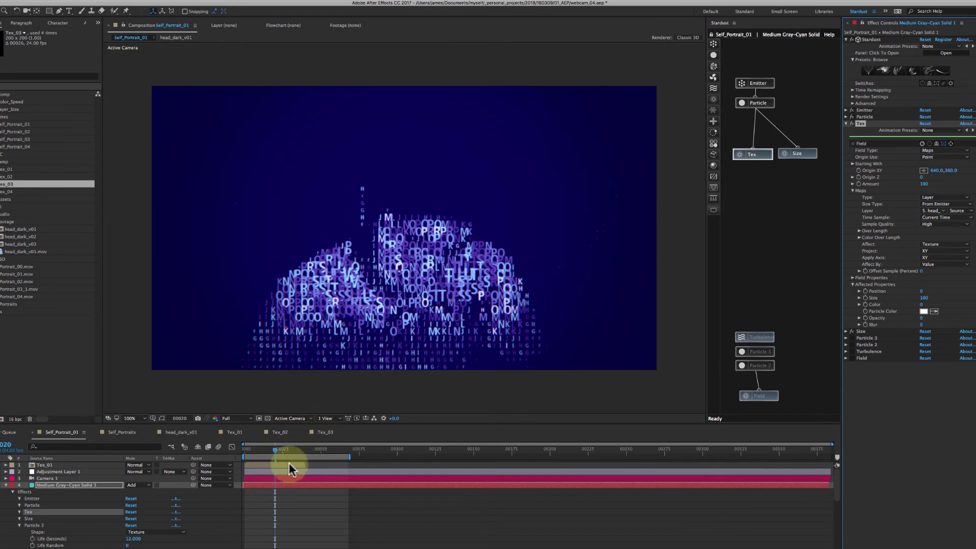
click(851, 124)
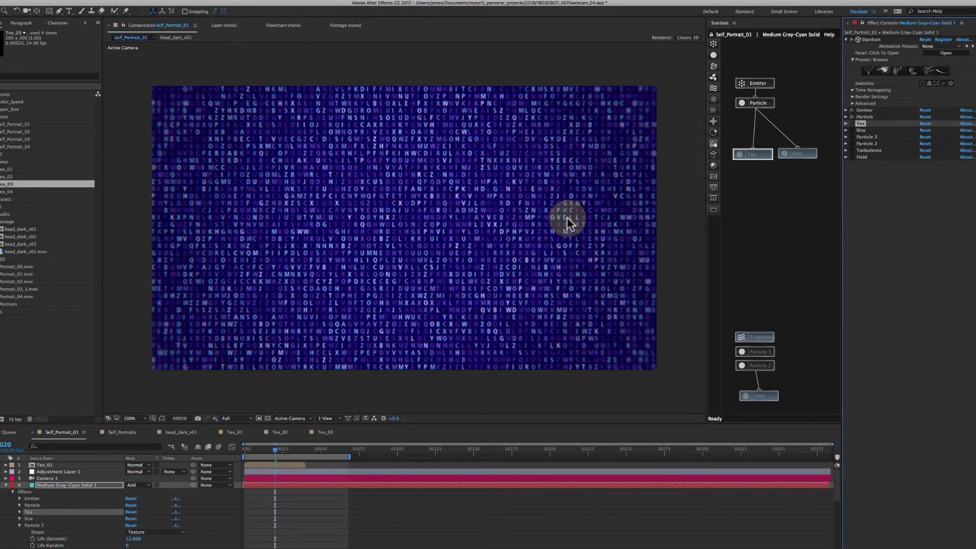
click(852, 129)
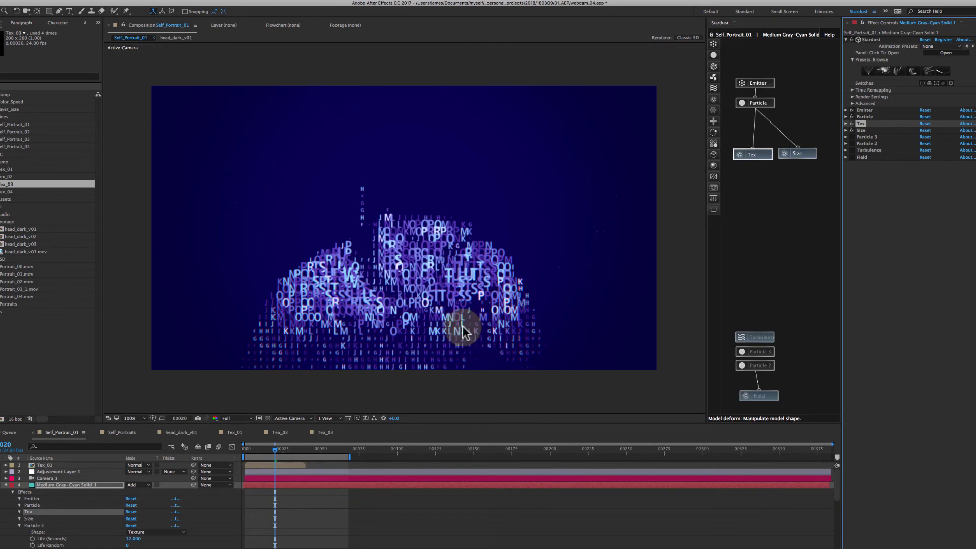
drag(275, 449, 252, 448)
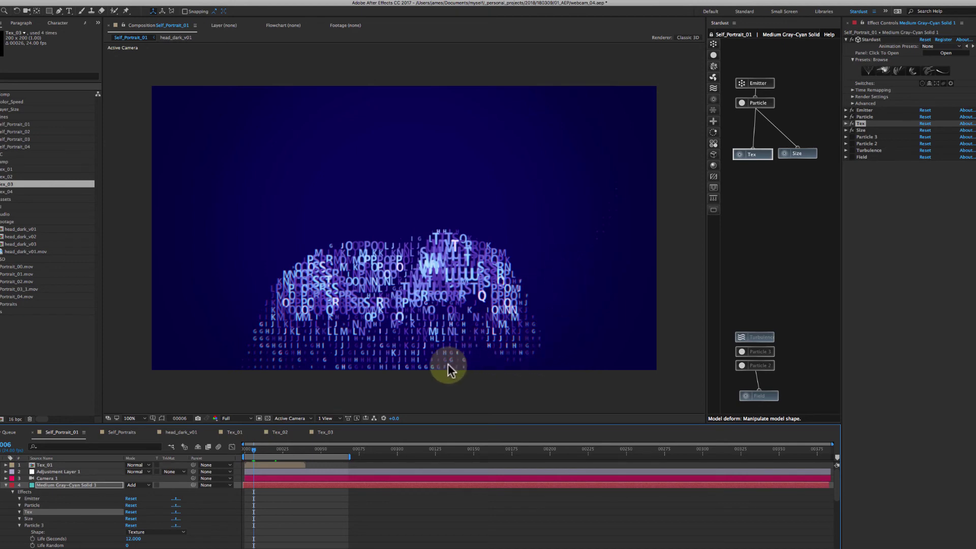
Shift Tex and Size up-left and Emitter and Particle down-right, previewing frames 24–38
drag(260, 449, 303, 451)
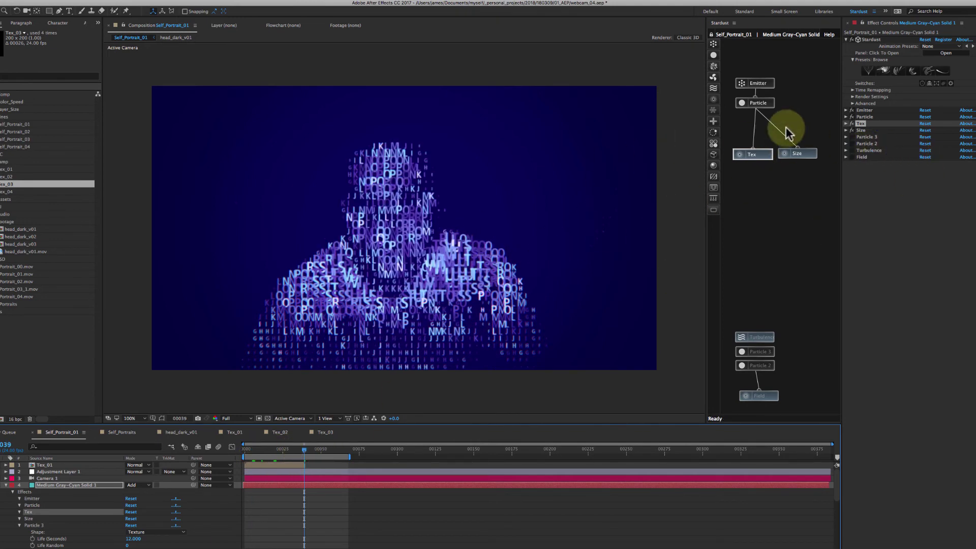
click(282, 450)
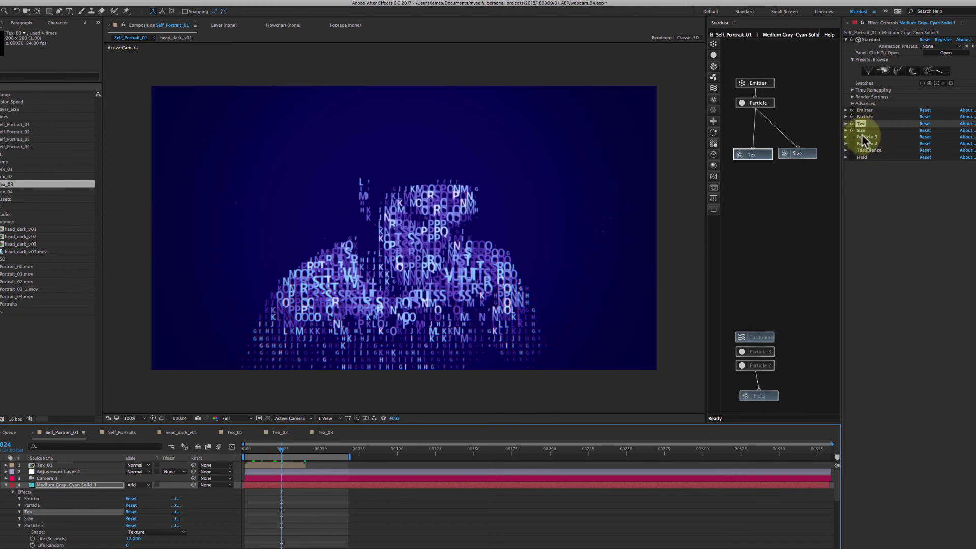
mouse_move(742, 157)
mouse_down()
mouse_move(738, 166)
mouse_move(732, 146)
mouse_up()
drag(741, 103, 758, 111)
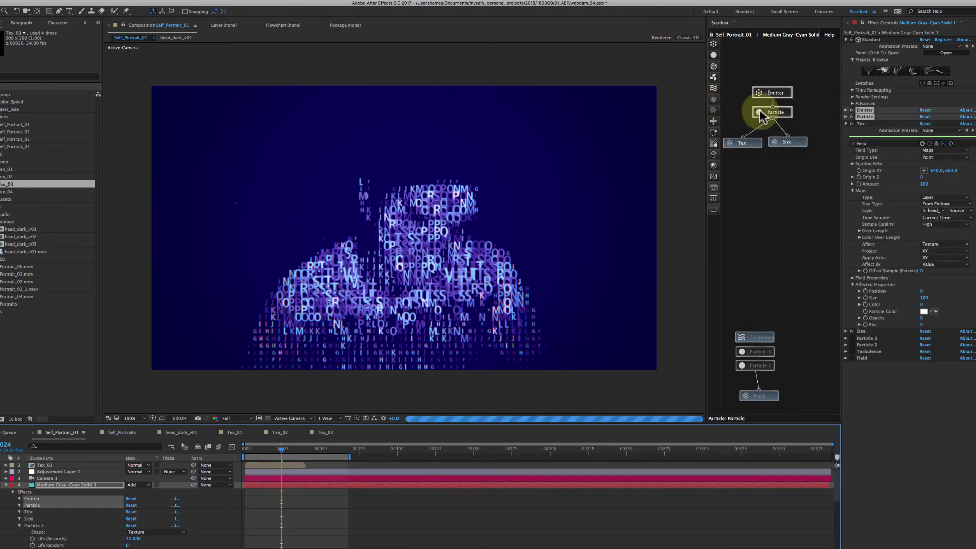
click(258, 450)
drag(258, 451, 330, 451)
Orbit the camera (C) to view the figure's depth
key(c)
drag(424, 281, 468, 270)
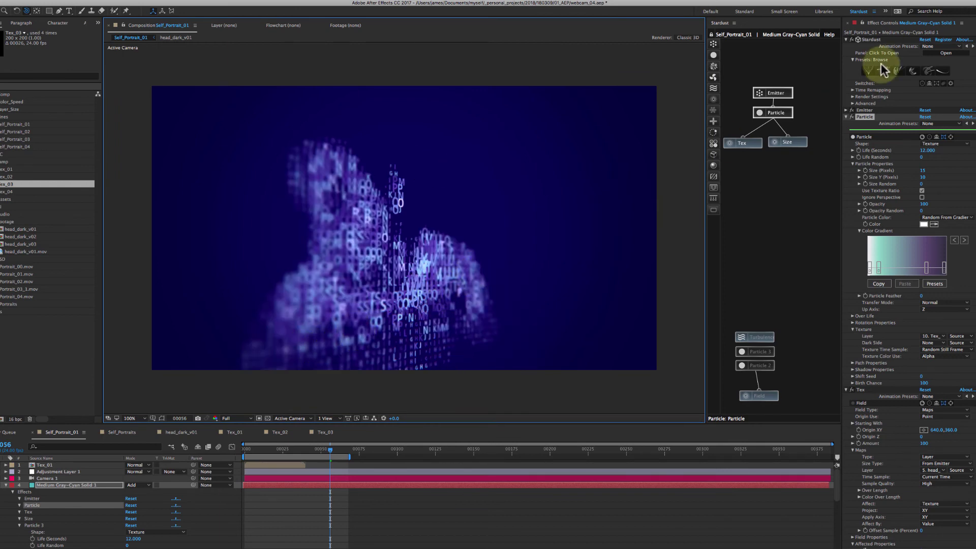
click(846, 117)
Set the Emitter's Grid Z to 4 and Size Z to 100
click(846, 110)
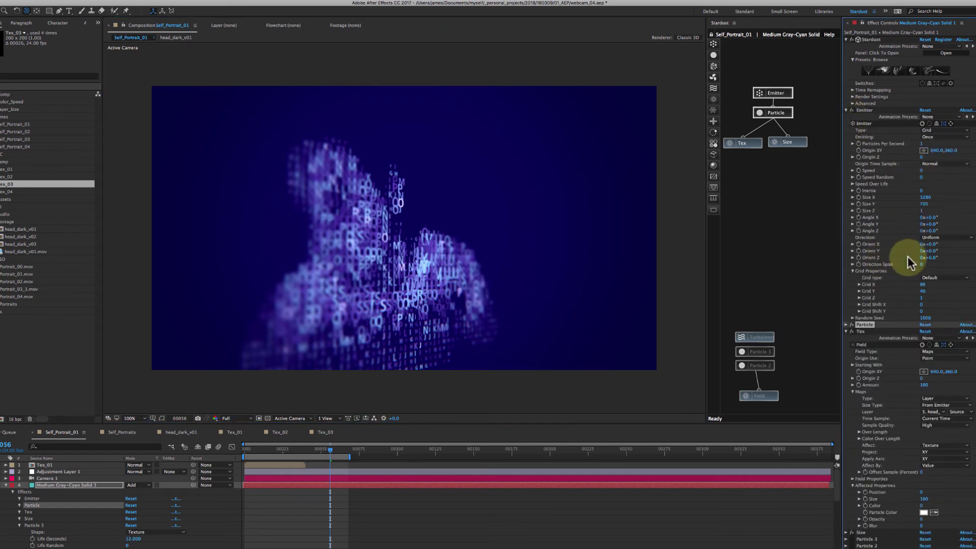
click(921, 299)
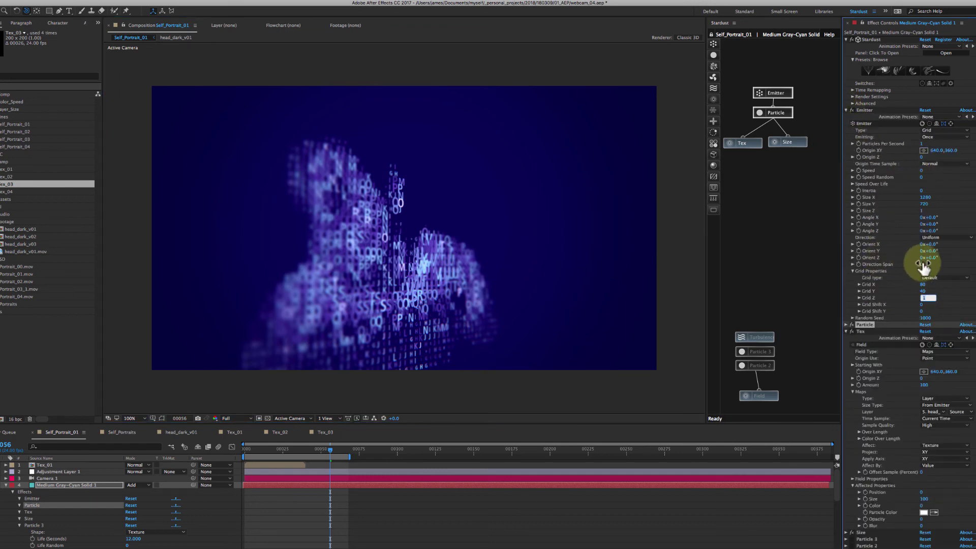
click(922, 210)
text(100)
key(Return)
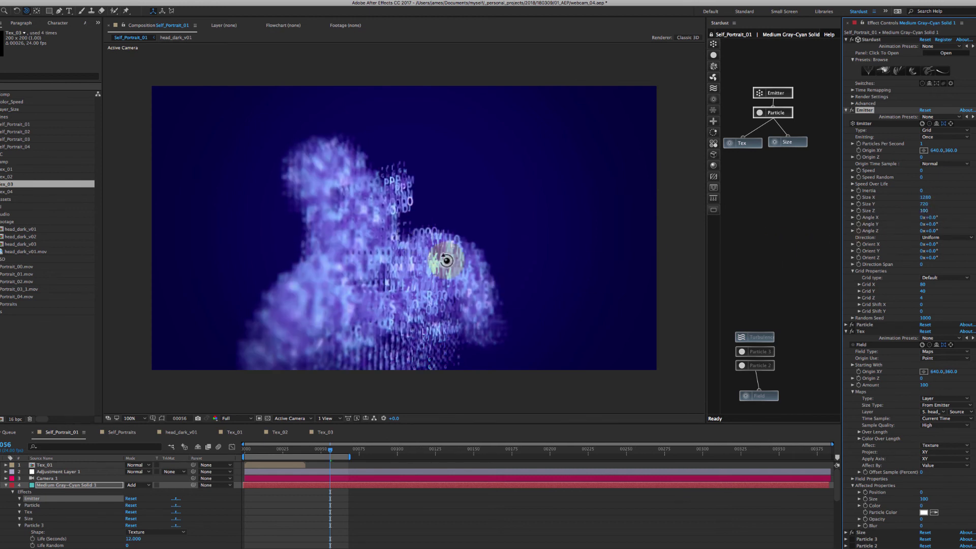
click(852, 325)
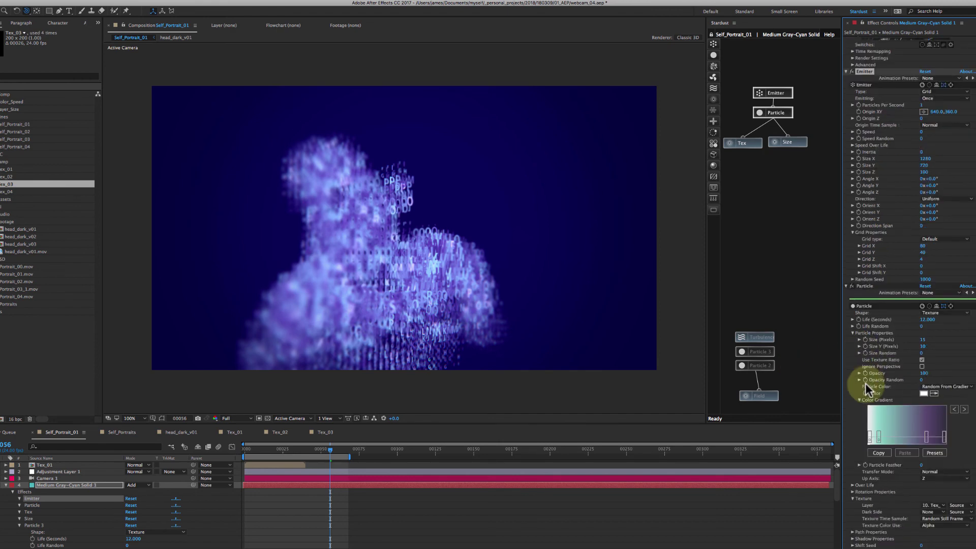
scroll(870, 427, down, 5)
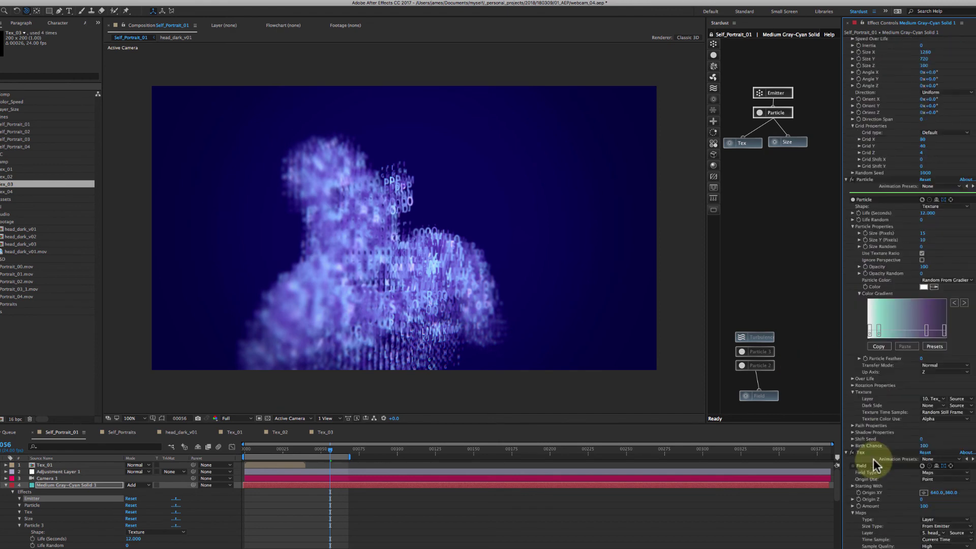
Try the particle Shadow Properties by switching shadows on, then turning them back off
click(852, 432)
click(922, 439)
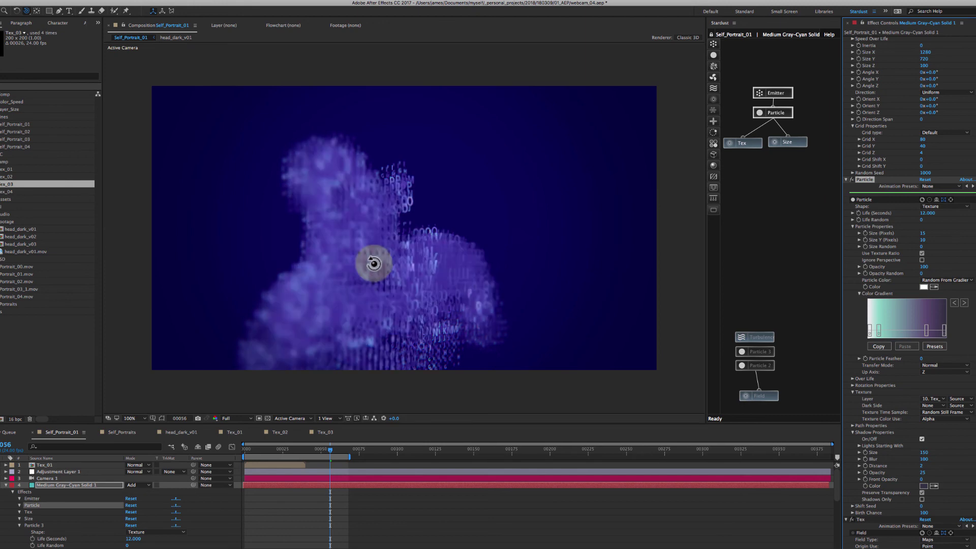
click(923, 439)
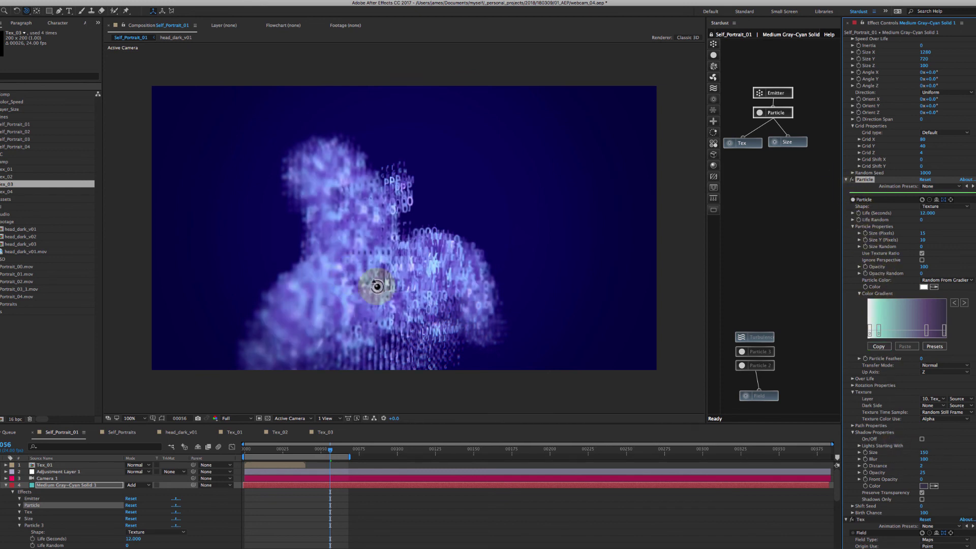
Orbit the camera to a more frontal view of the figure and collapse the Particle settings
click(529, 310)
click(774, 225)
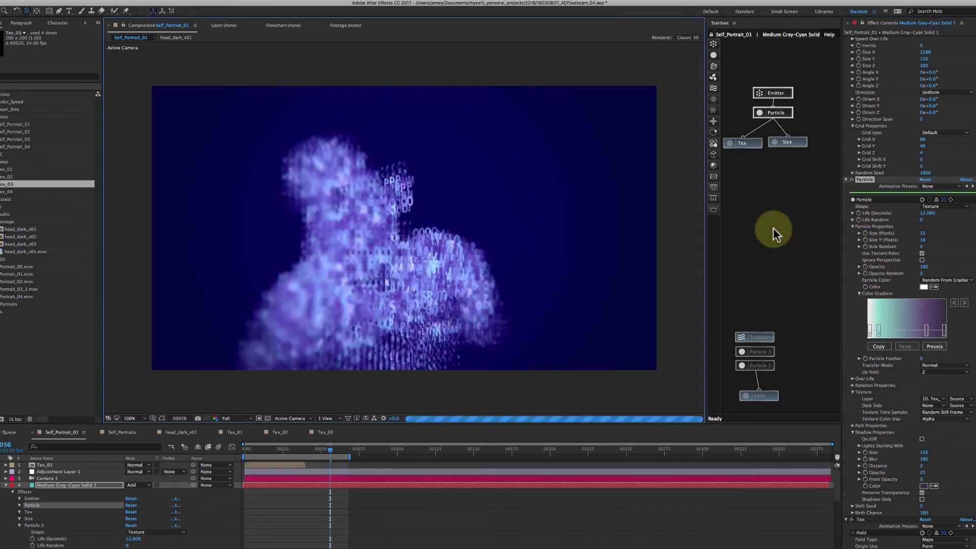
click(845, 179)
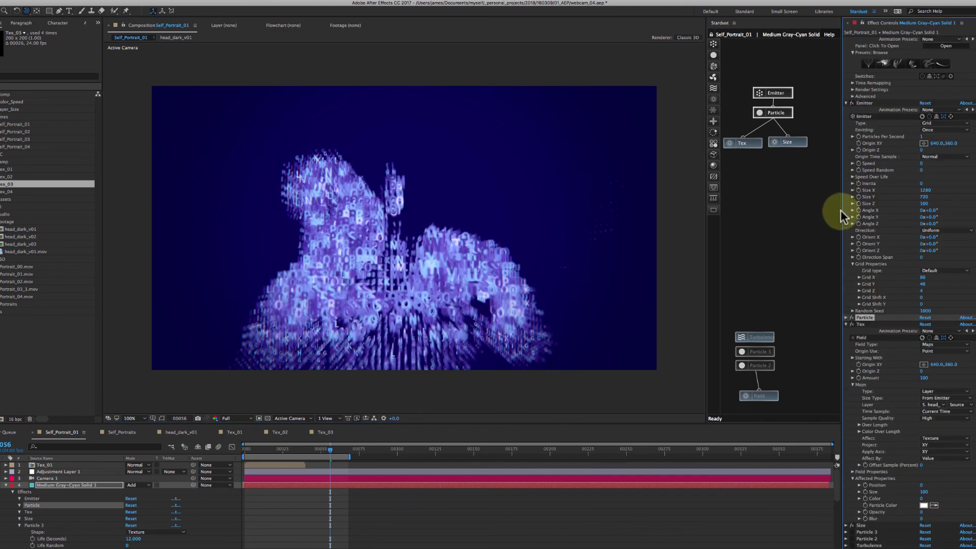
Rearrange the Stardust graph: Size node up-right, Tex node down below it, then reveal Emitter settings
click(846, 102)
drag(798, 144, 807, 134)
drag(750, 147, 759, 183)
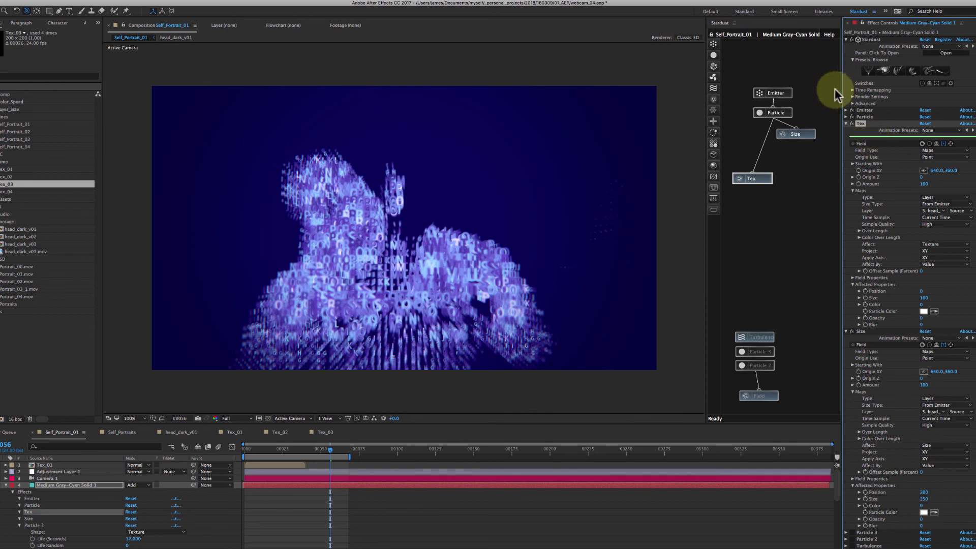
click(846, 109)
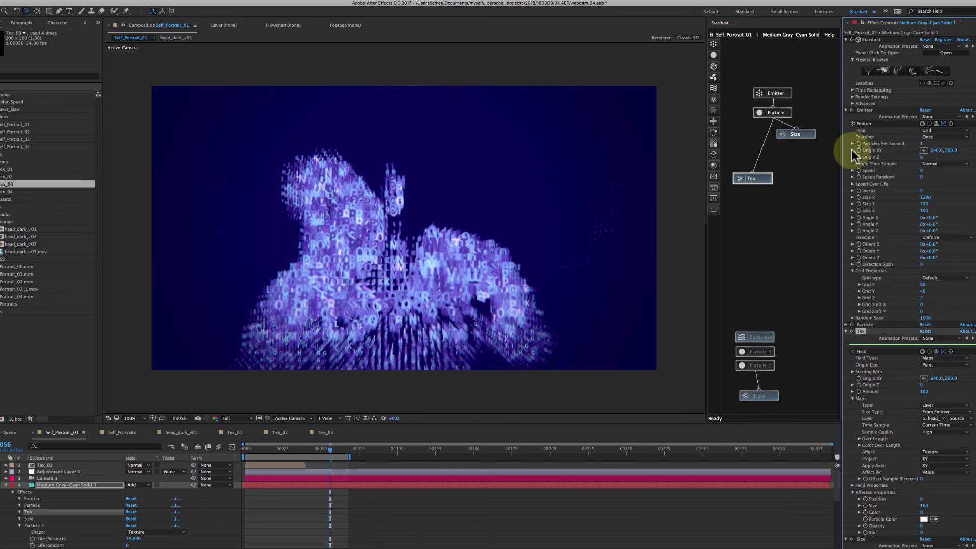